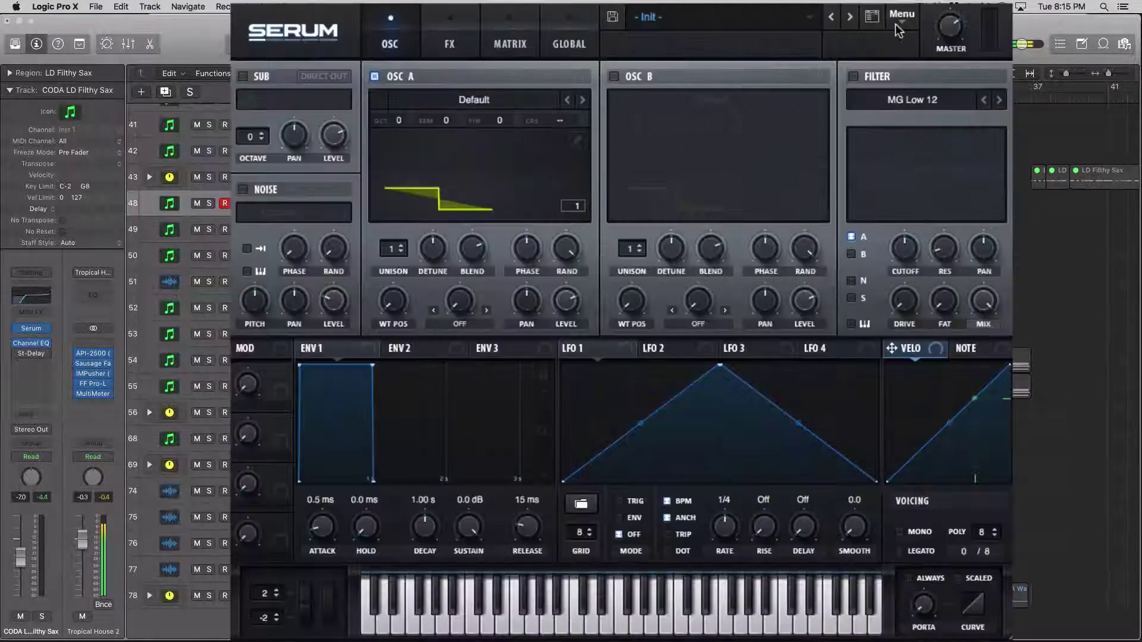
- Load the ESW BR Trumpet Dope wavetable from the Echo Sound Works Coda V1 folder into oscillator A
click(895, 22)
click(945, 102)
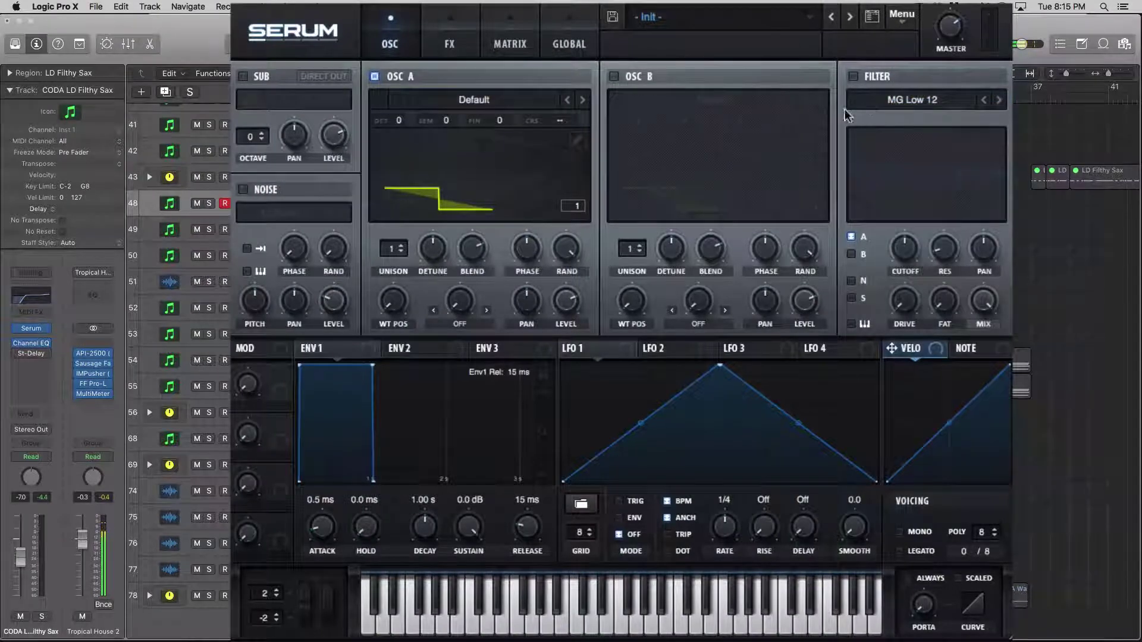
click(433, 102)
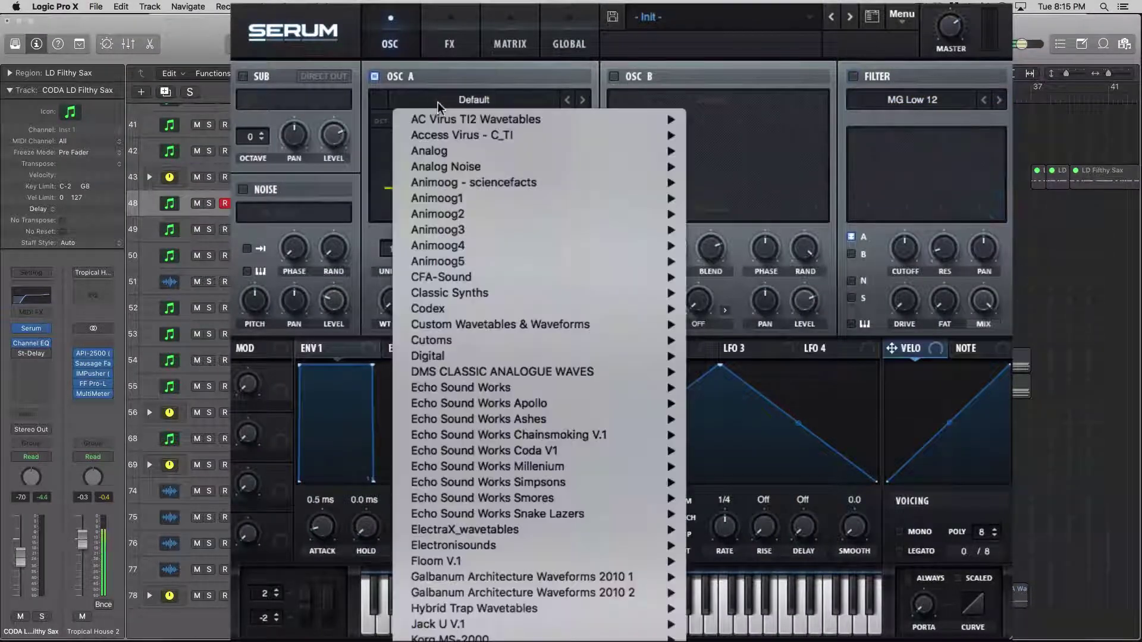
mouse_move(441, 123)
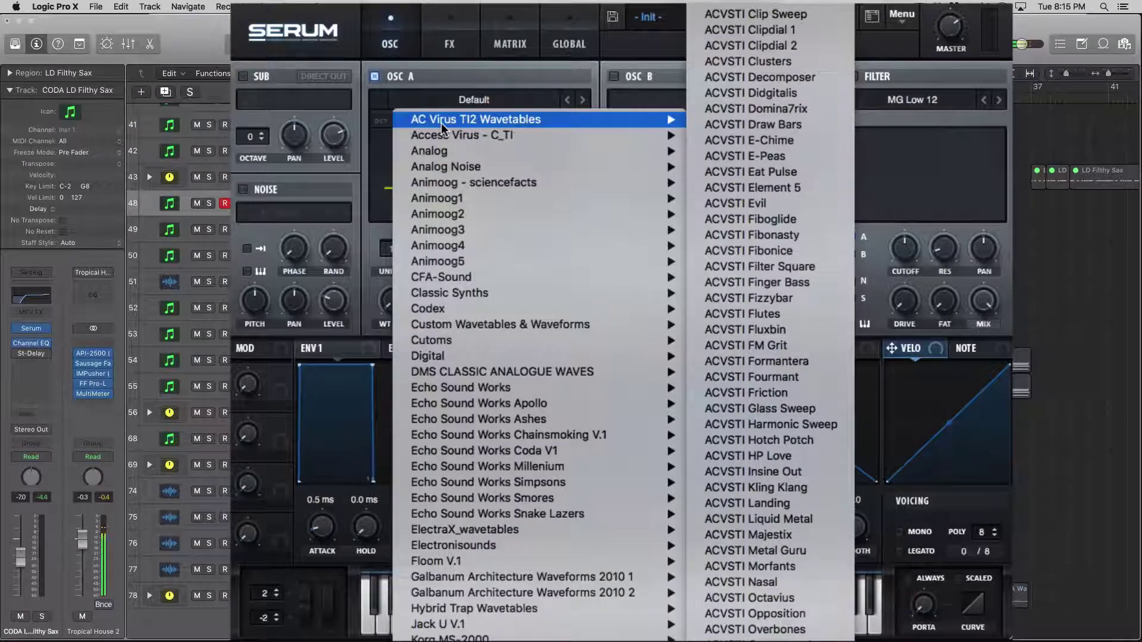
mouse_move(556, 452)
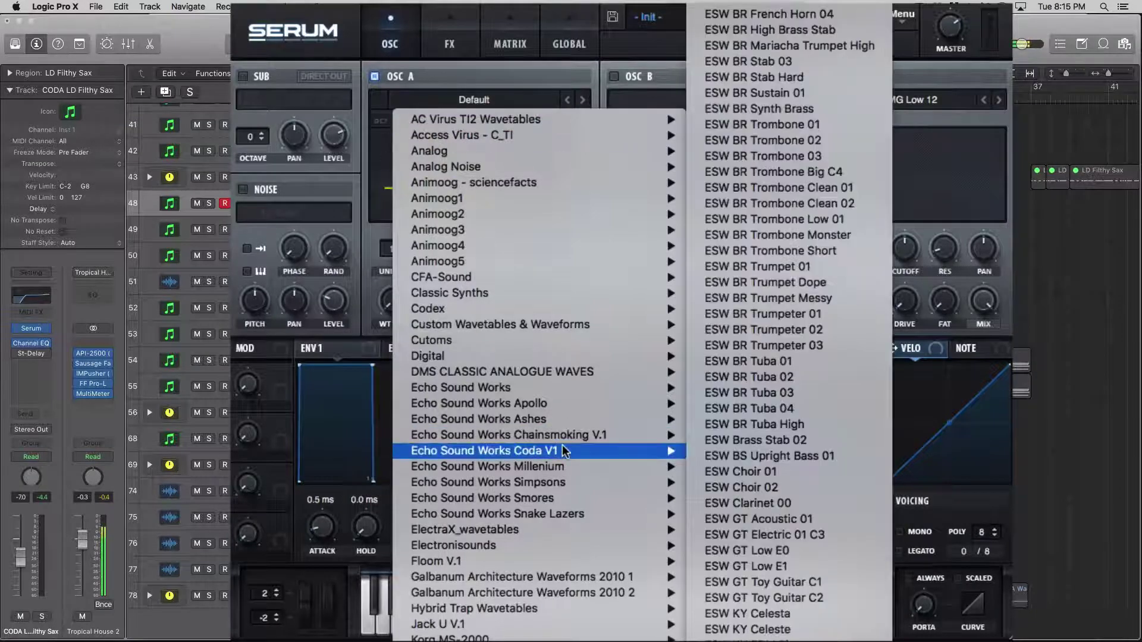
mouse_move(597, 439)
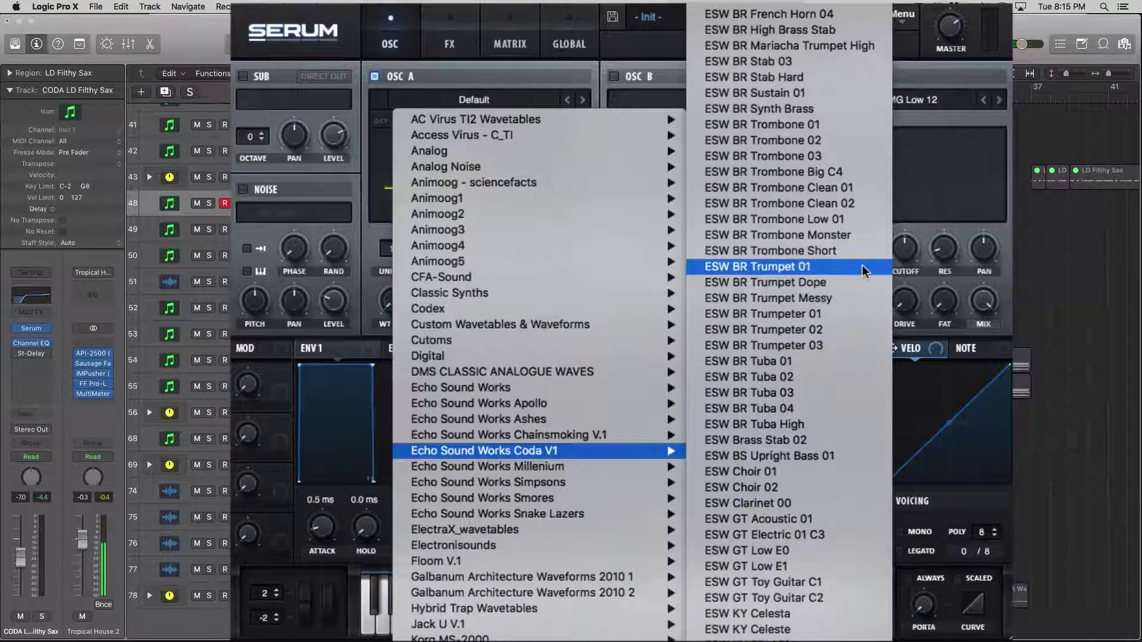
click(878, 283)
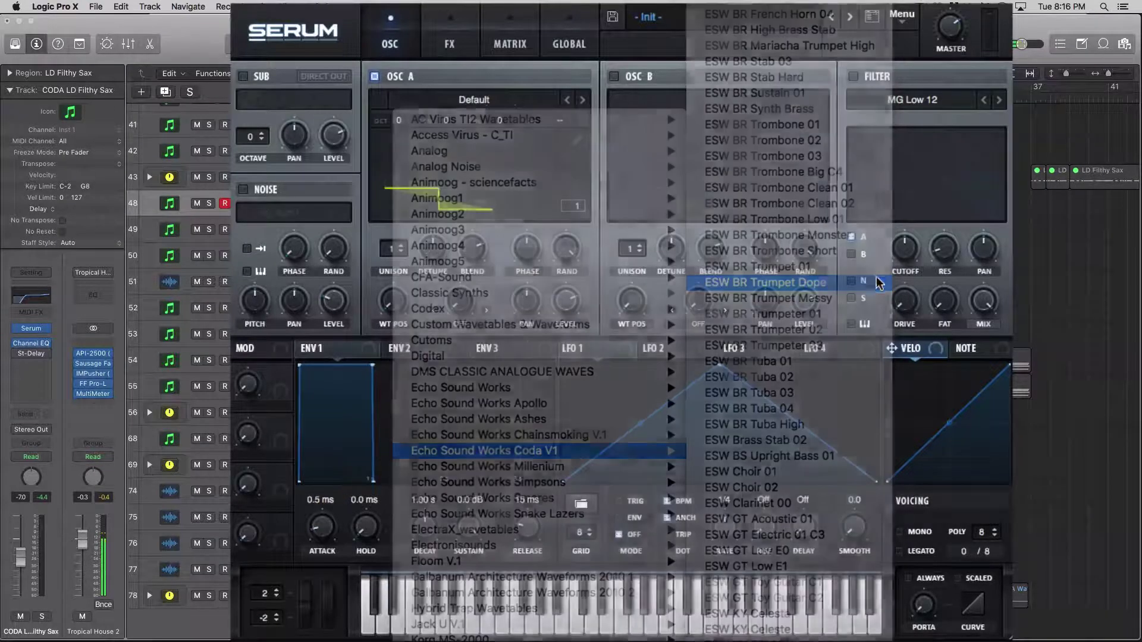
- Enable oscillator B and load the ESW ST Cello Piz 01 wavetable from the Echo Sound Works Coda V1 folder
click(614, 76)
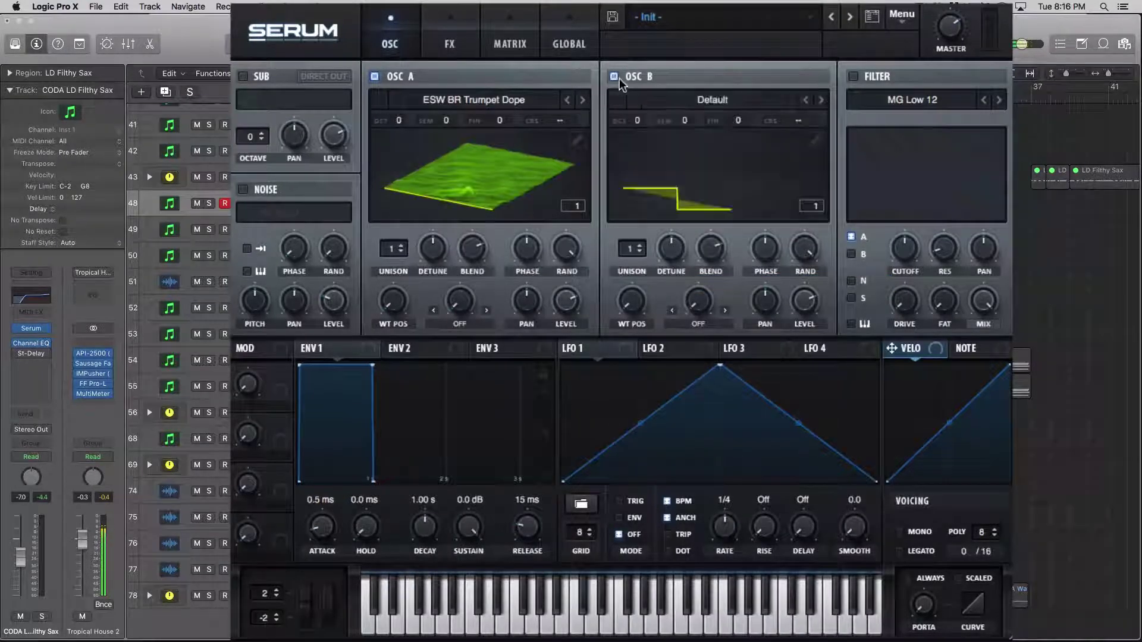
click(675, 99)
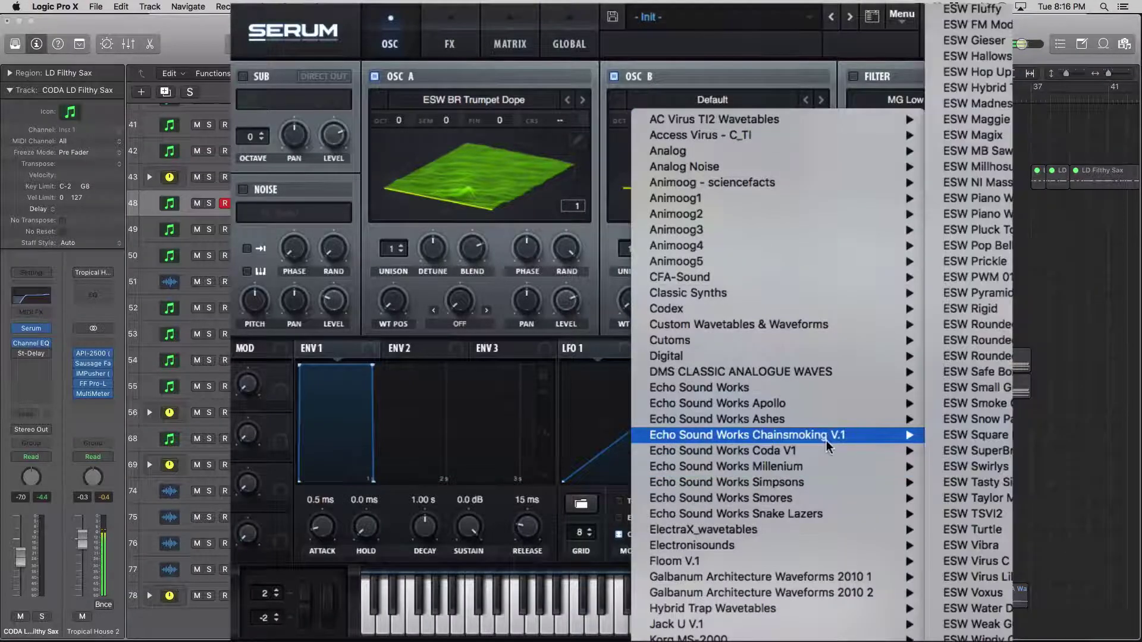
mouse_move(845, 447)
scroll(986, 428, down, 15)
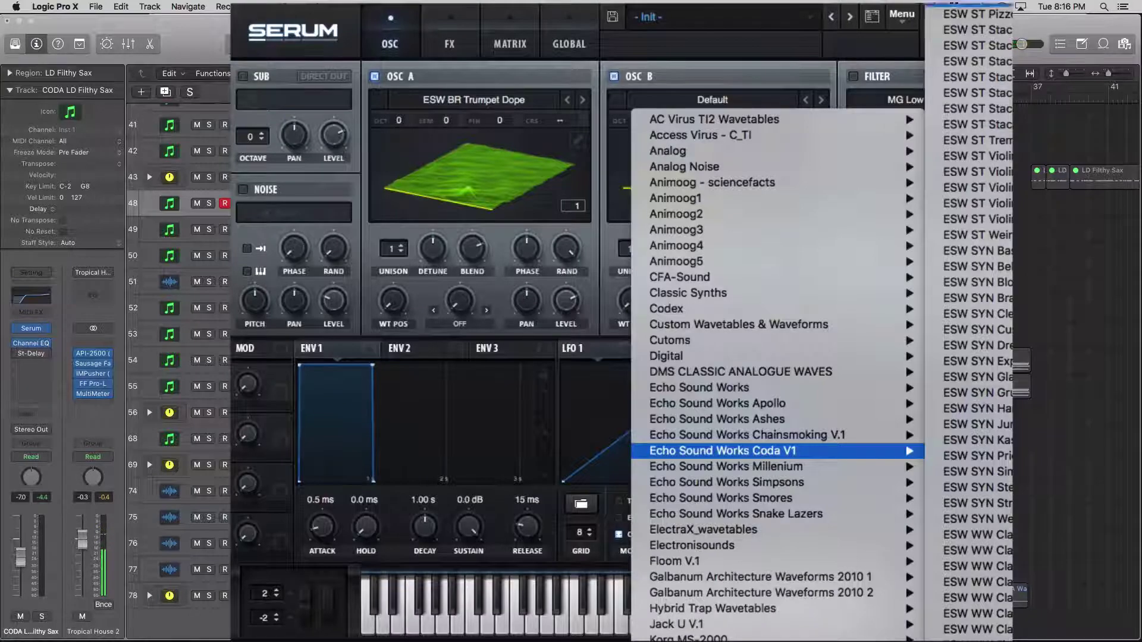
click(925, 88)
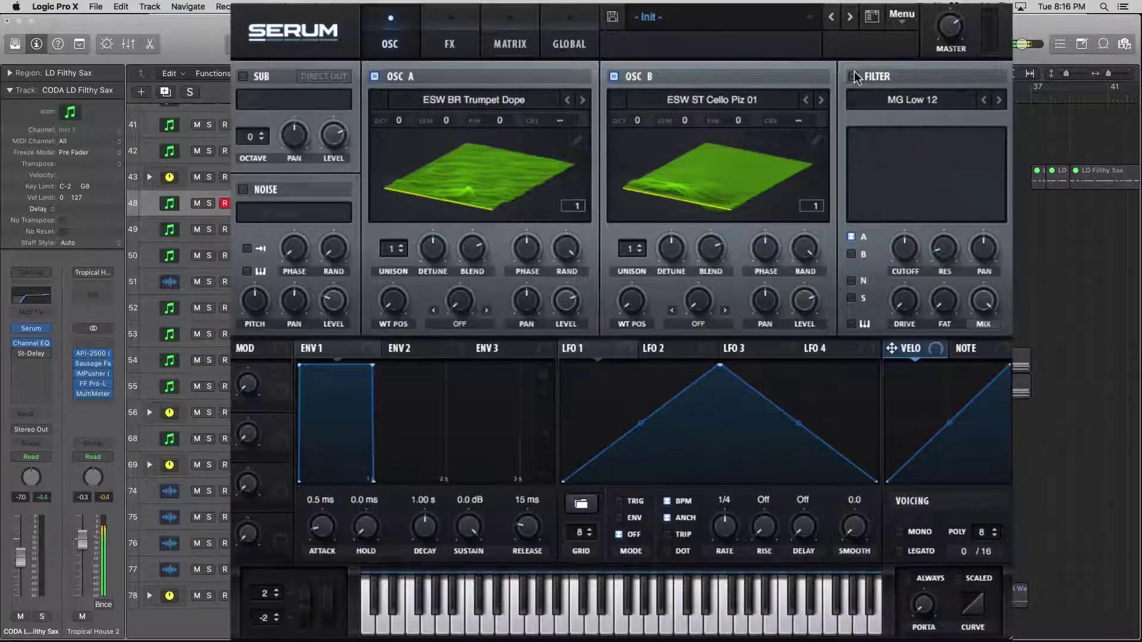
- Try wavetable position 30 on oscillator A and 39 on oscillator B, and reset oscillator A's position
drag(394, 304, 424, 278)
drag(632, 302, 633, 261)
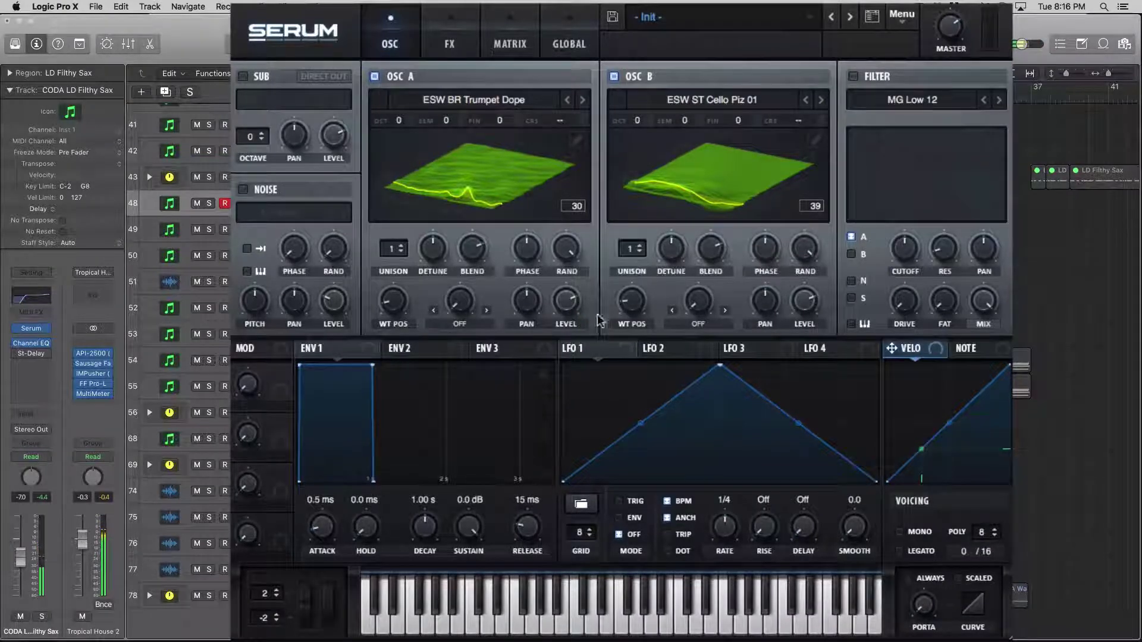
double_click(393, 302)
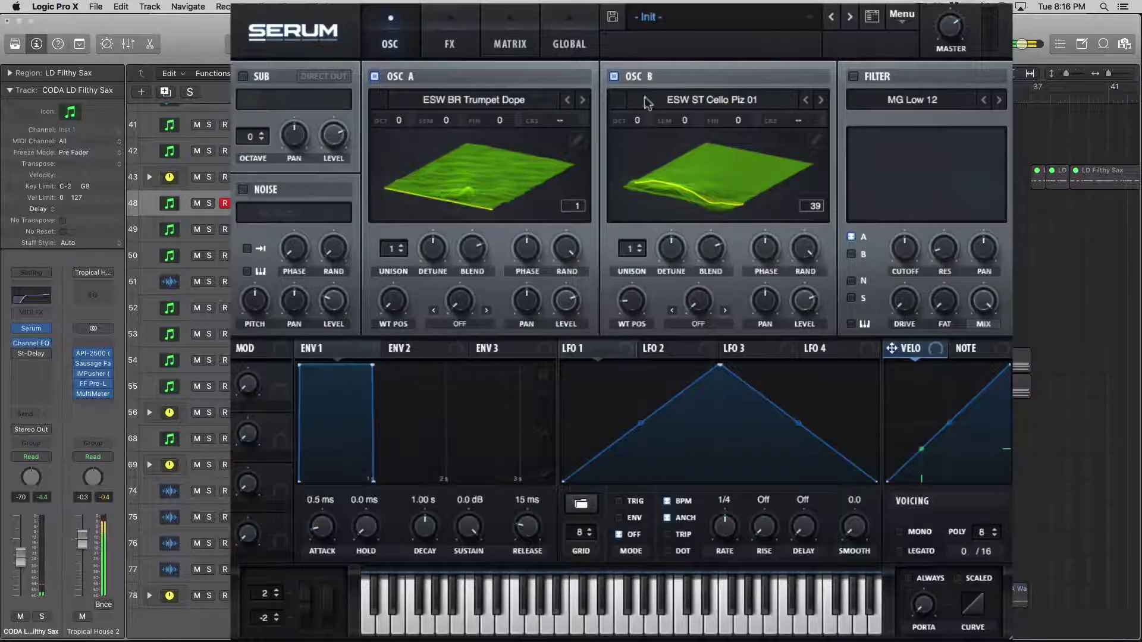
- Switch off oscillator B and shape LFO 1 into a rising ramp in envelope mode, unsynced from BPM, at 3.5 Hz
click(612, 77)
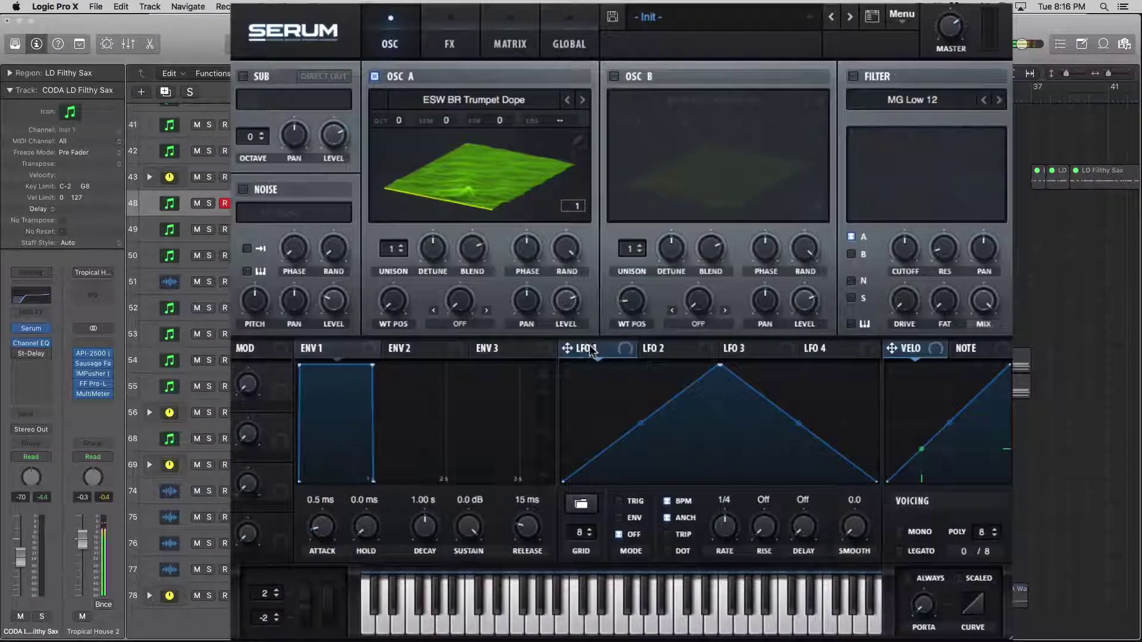
drag(720, 365, 932, 344)
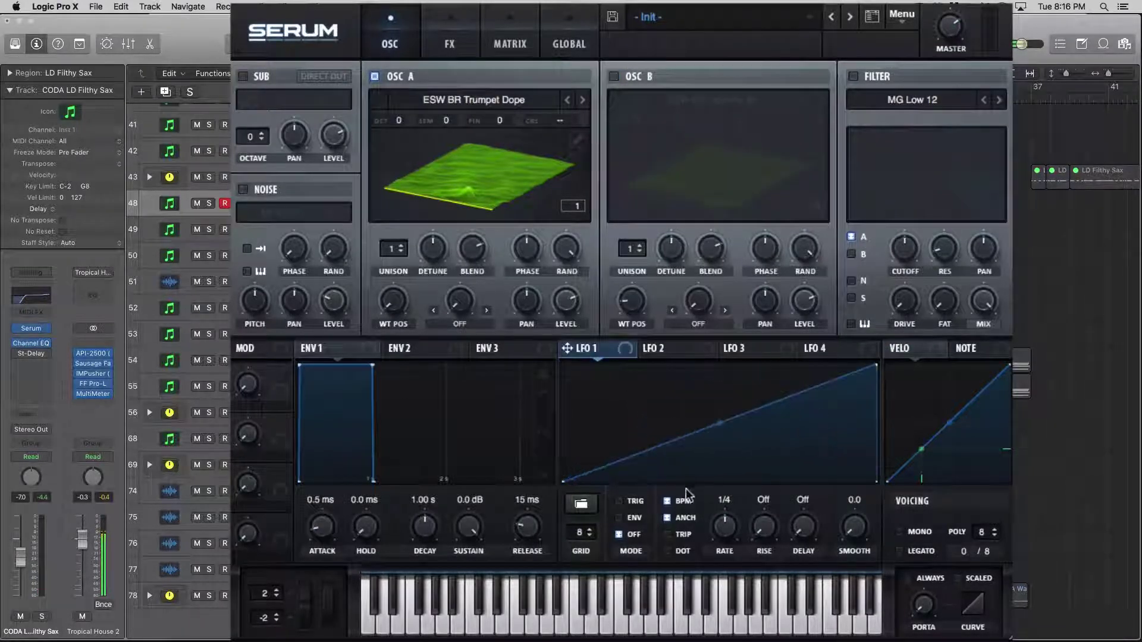
click(666, 504)
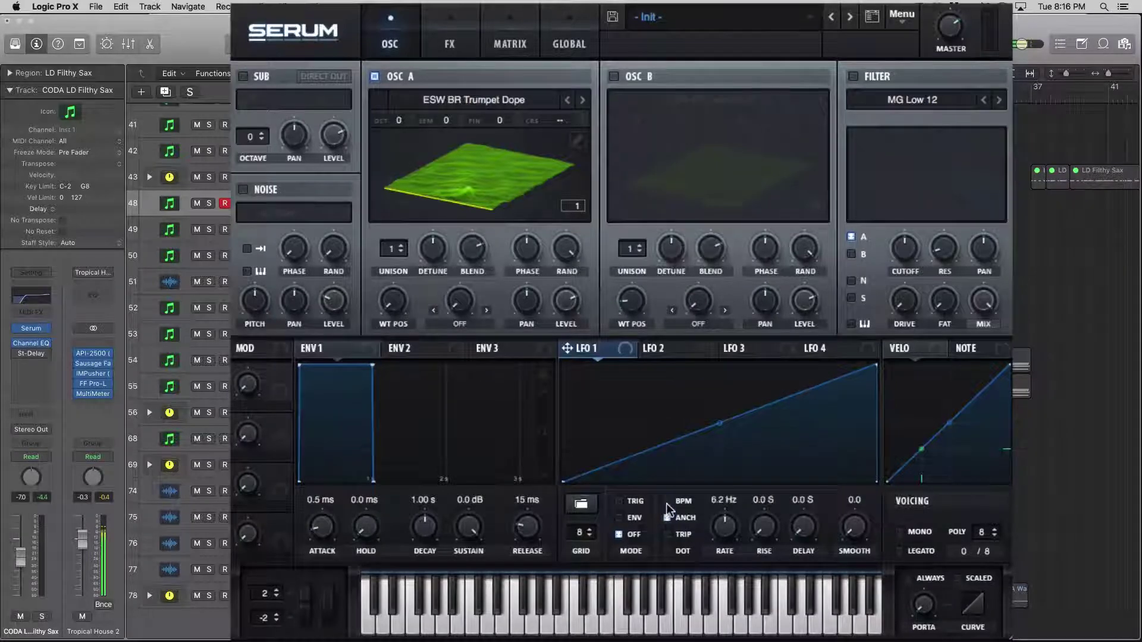
drag(721, 524, 720, 530)
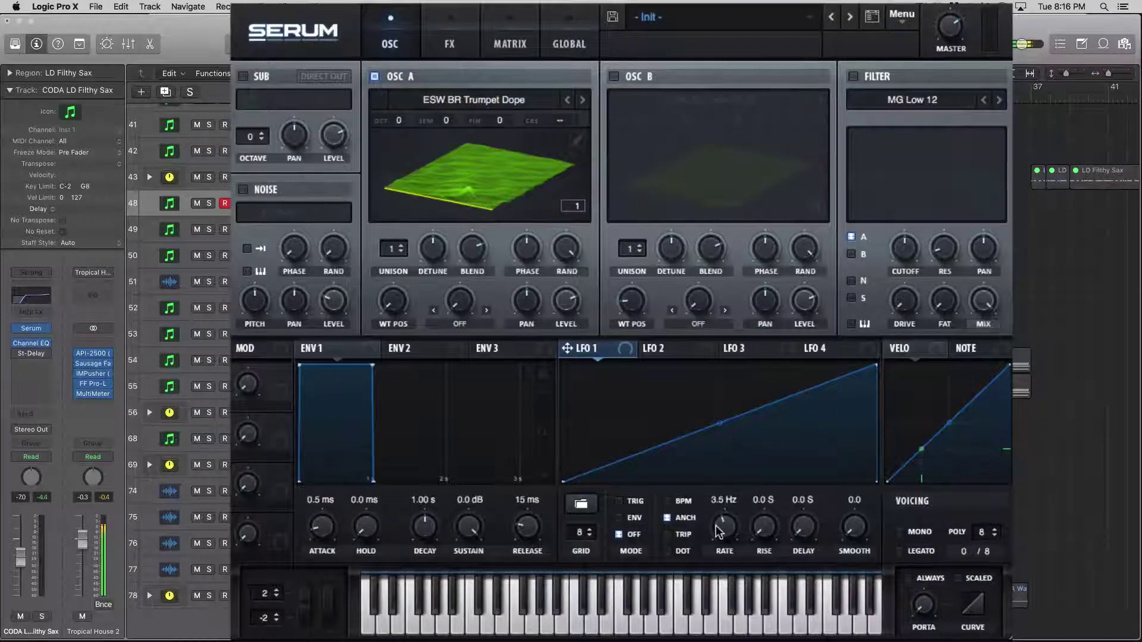
click(619, 517)
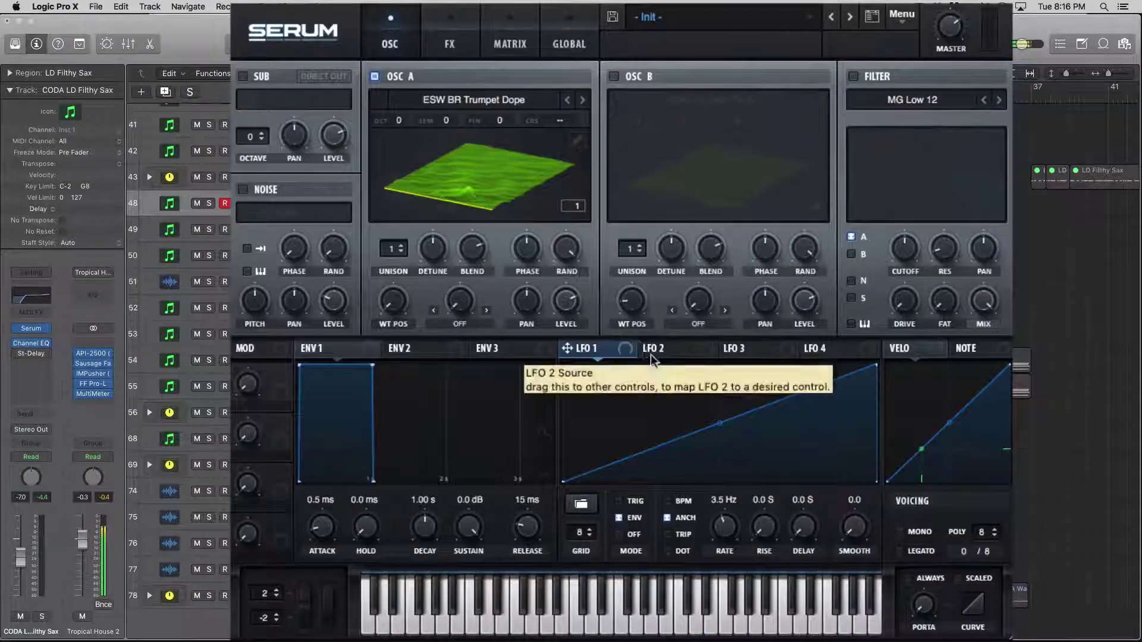
- Map LFO 1 to oscillator A's wavetable position and slow the LFO rate to 1.4 Hz
drag(587, 349, 409, 315)
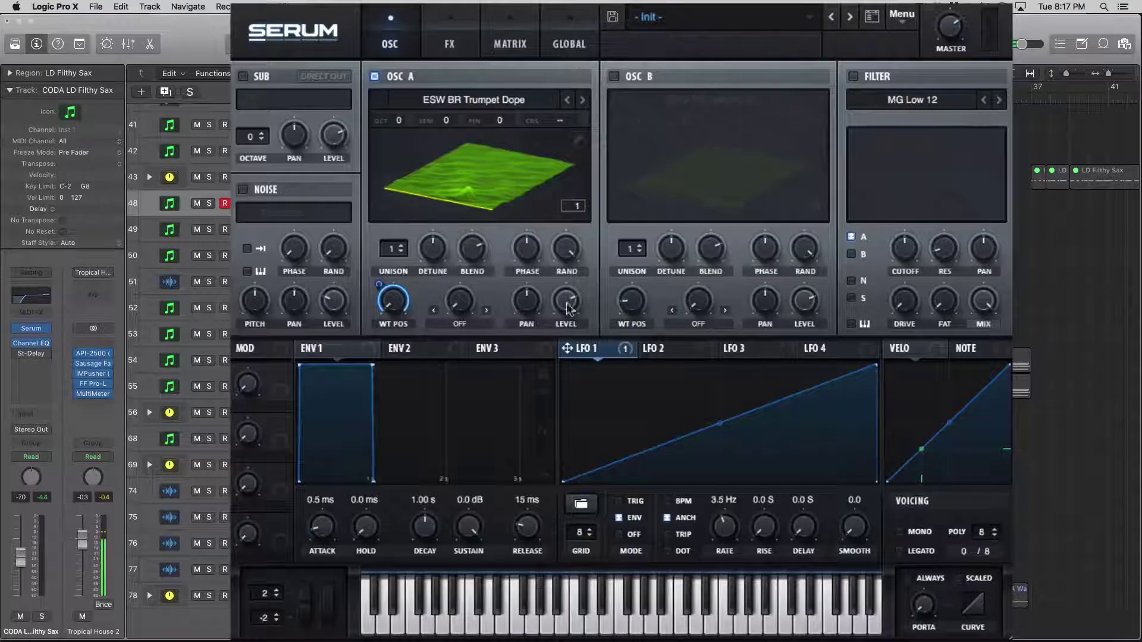
drag(735, 524, 729, 513)
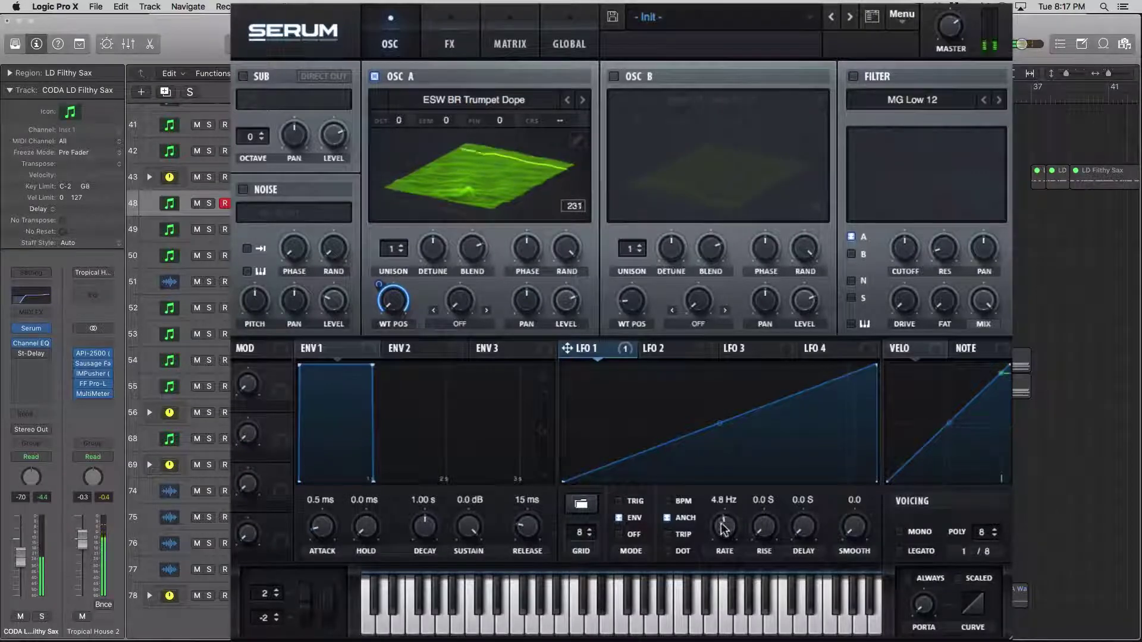
drag(731, 519, 720, 543)
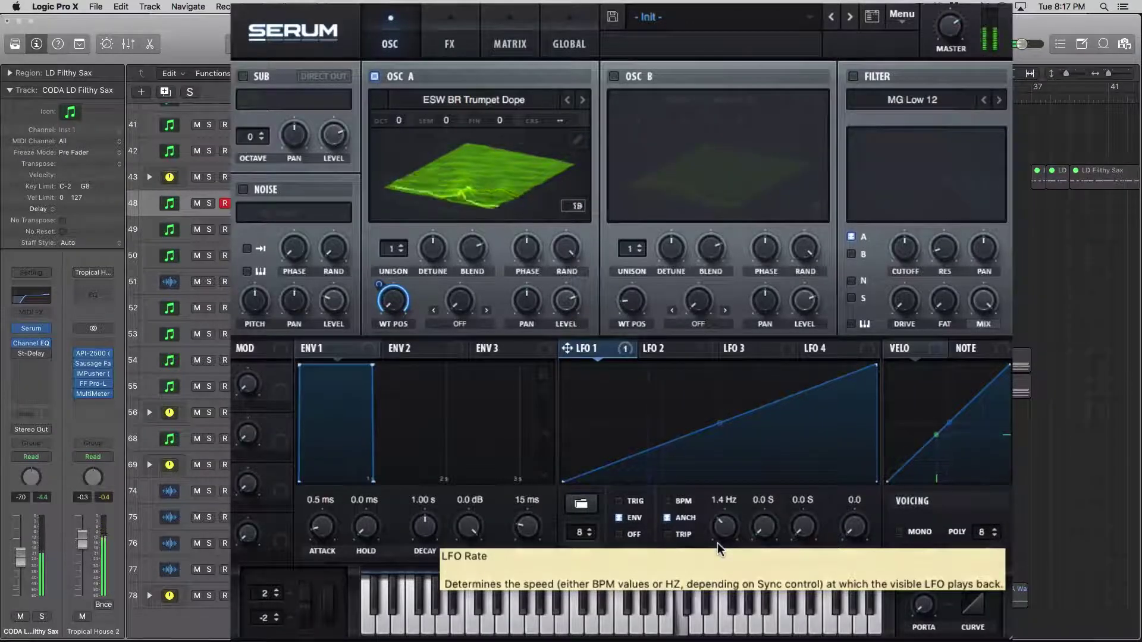
- With only oscillator B on, shape LFO 2 into a rising ramp in envelope mode and map it to oscillator B's wavetable position
click(614, 76)
click(374, 77)
click(660, 348)
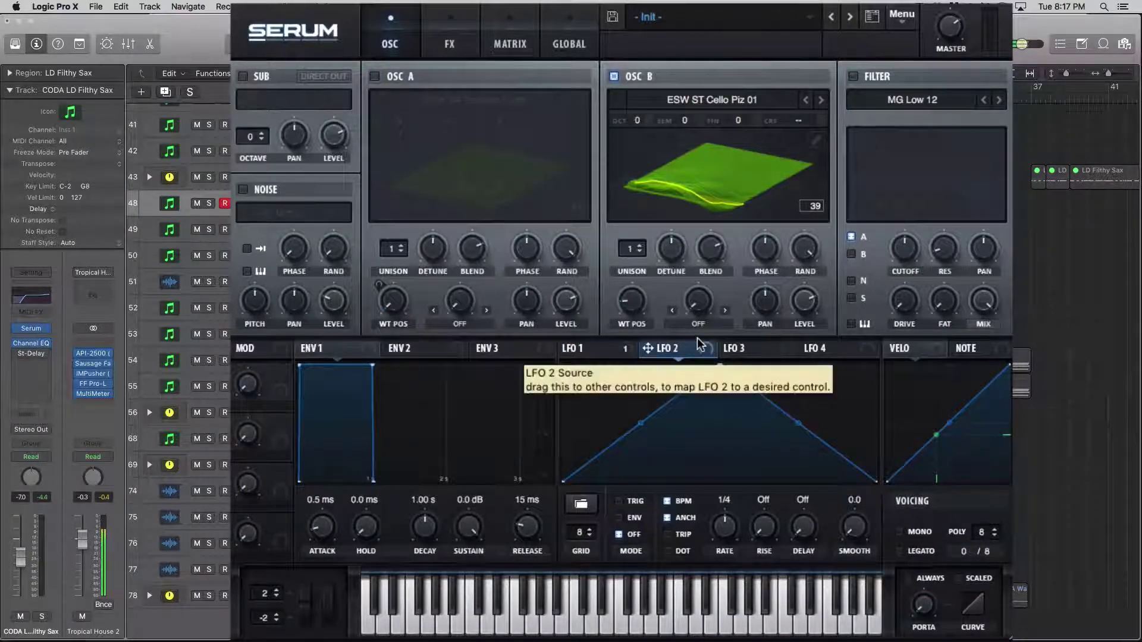
double_click(719, 365)
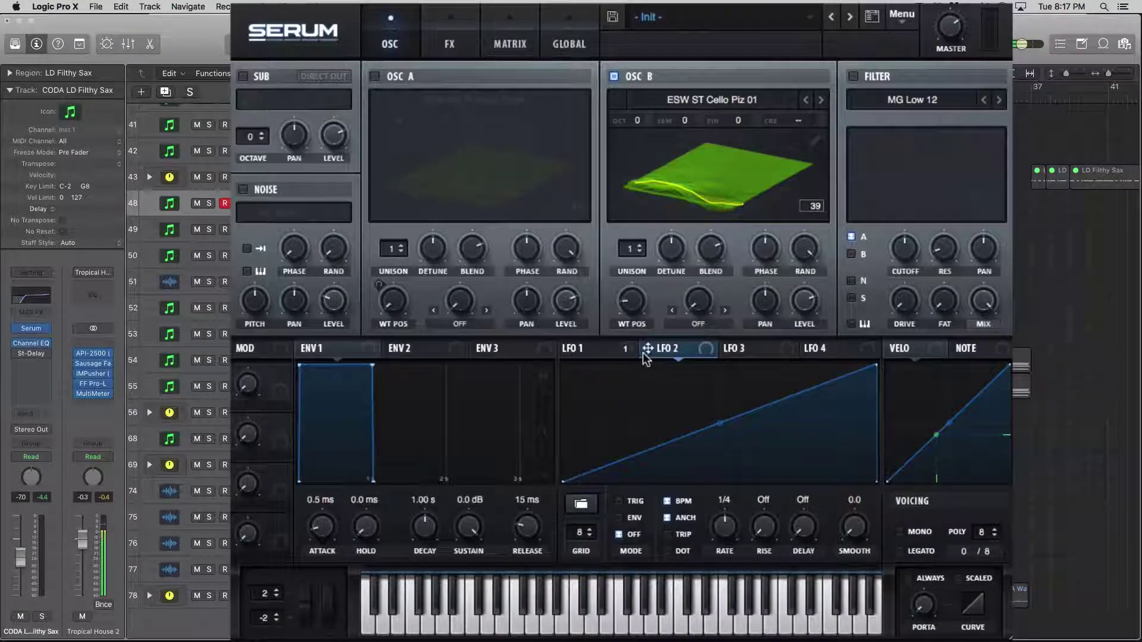
drag(644, 352, 632, 304)
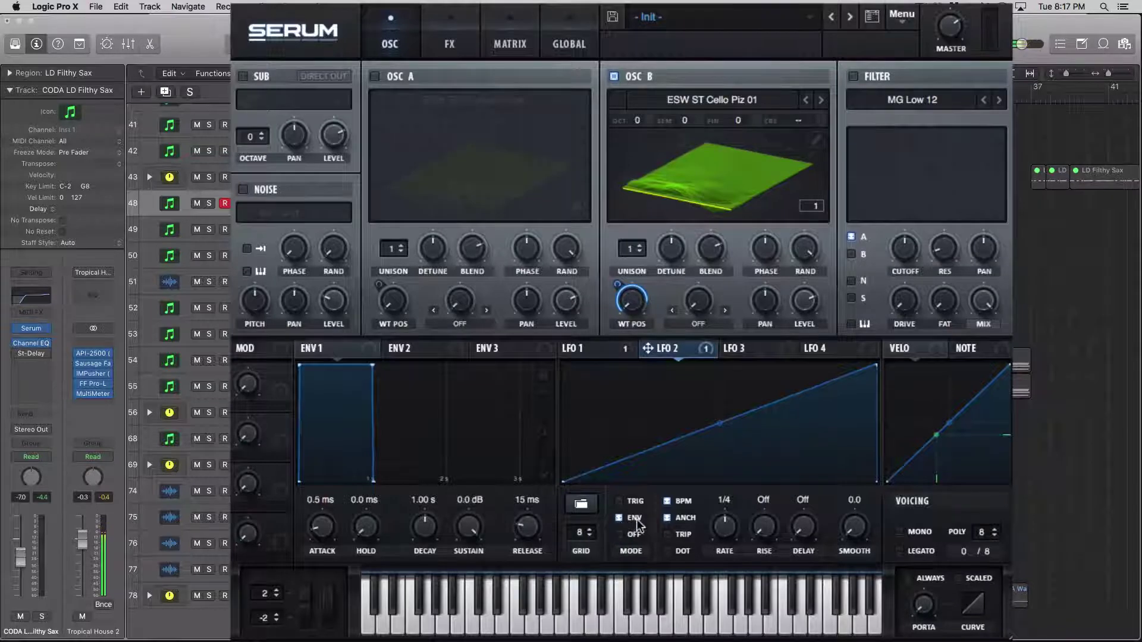
- Turn off BPM sync for LFO 2, set its rate to 3.1 Hz, and re-enable oscillator A
click(664, 503)
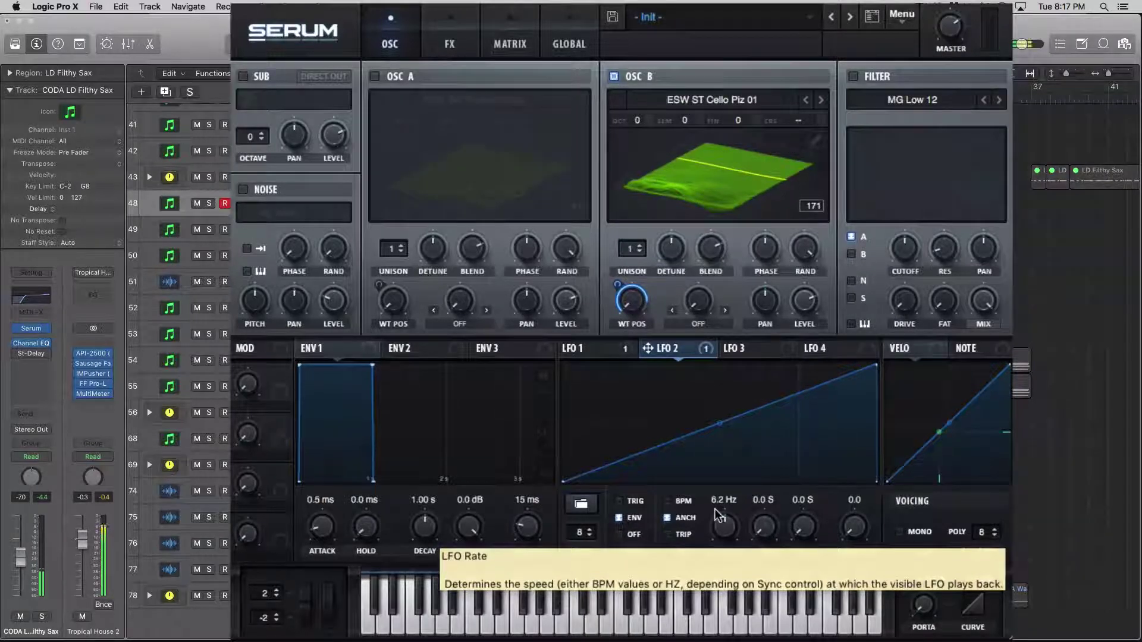
drag(723, 520, 725, 535)
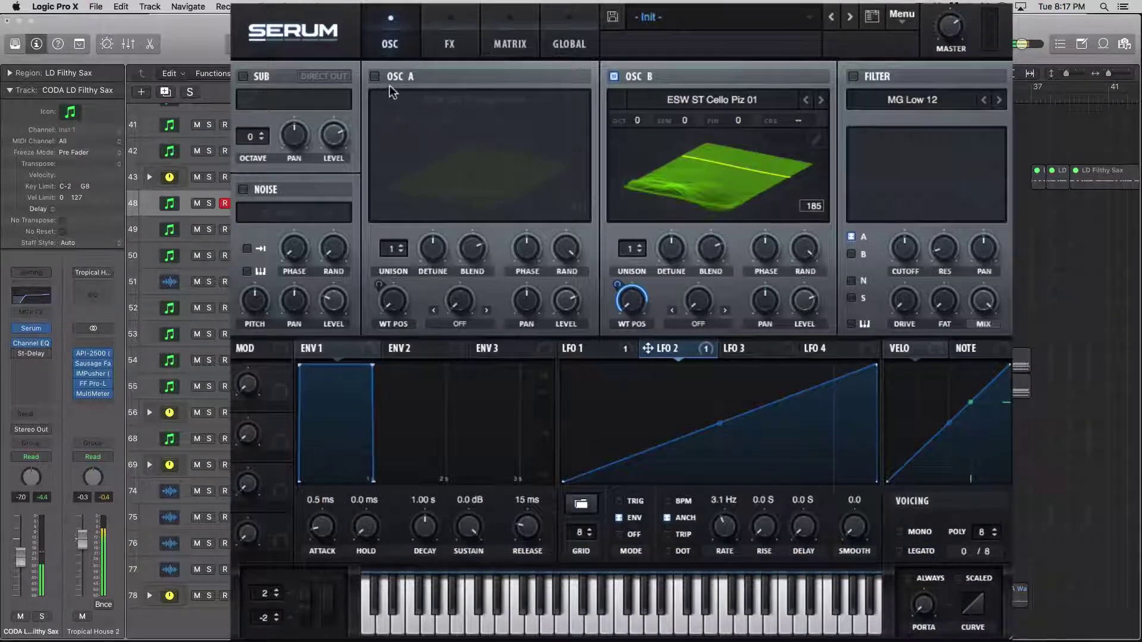
click(375, 77)
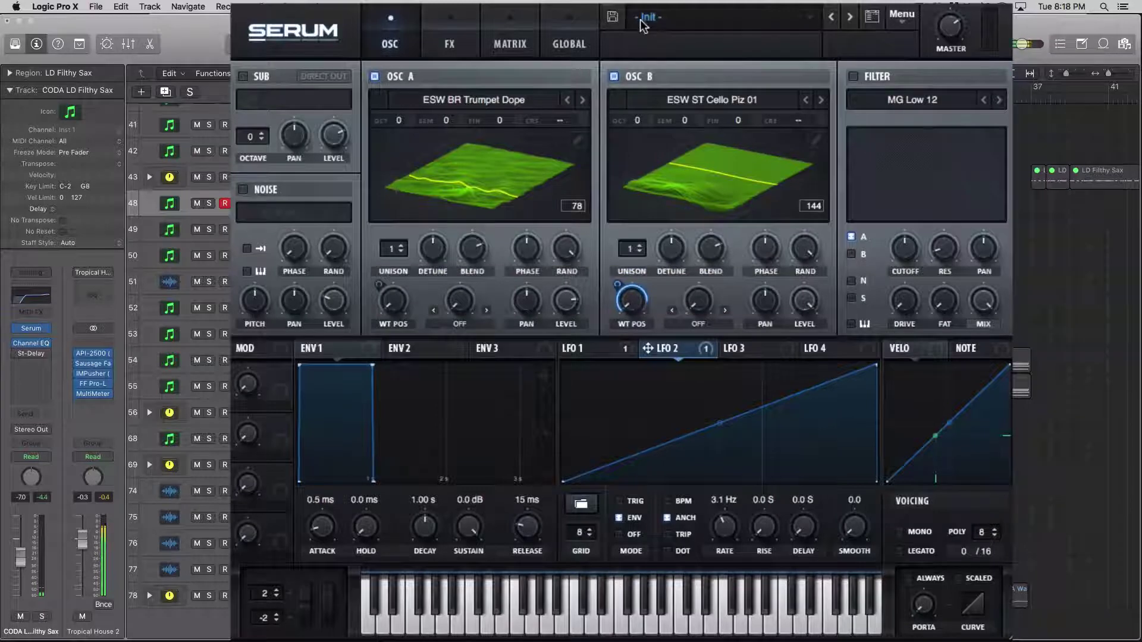
click(676, 326)
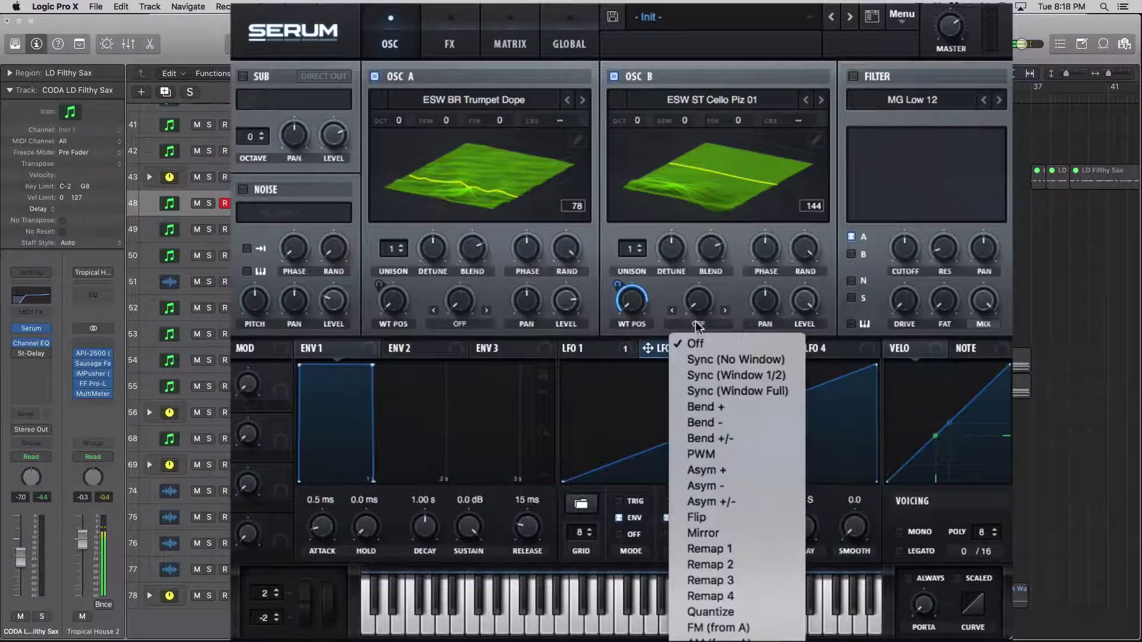
click(475, 297)
- Enable Hyper/Dimension with Hyper mix at 0% and some Dimension mix, and add Tube distortion with increased drive
click(471, 52)
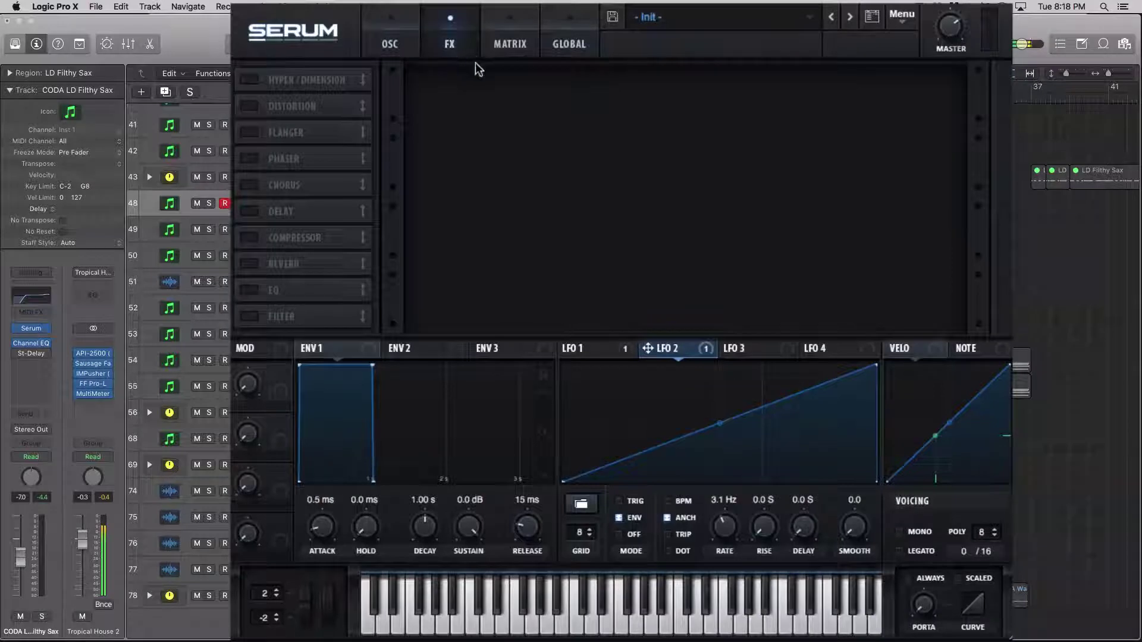
click(249, 80)
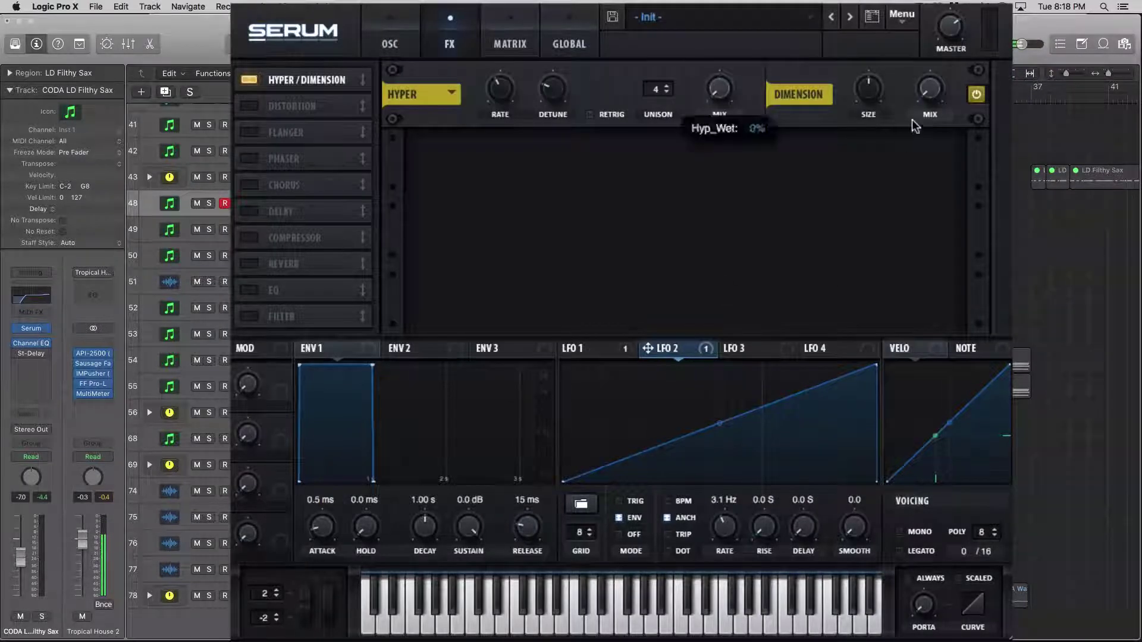
drag(928, 90, 920, 56)
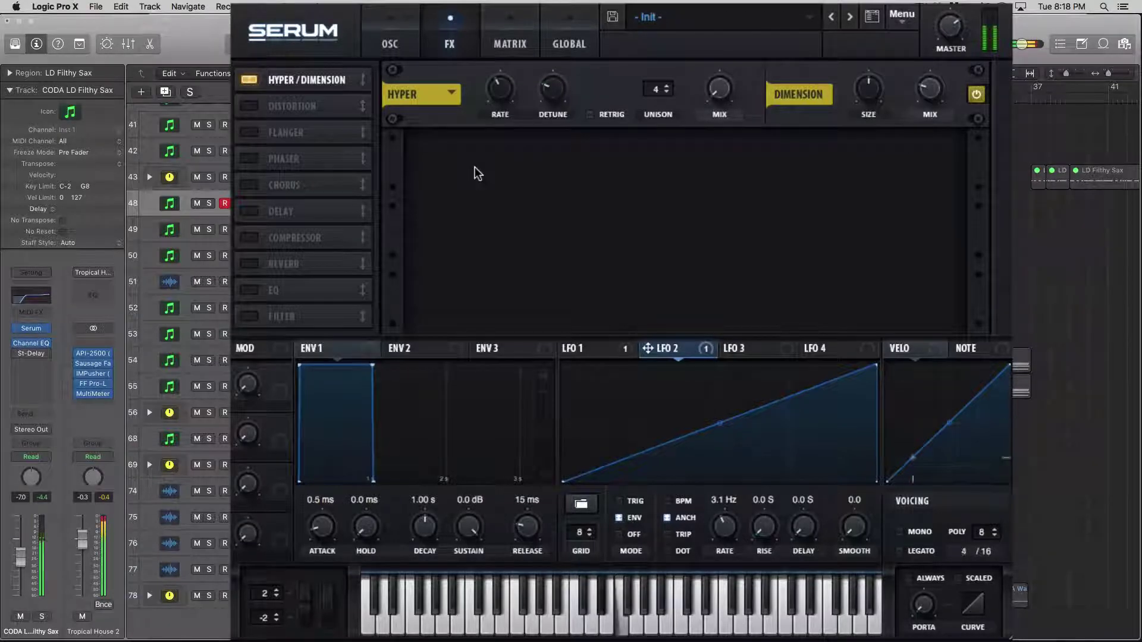
click(248, 108)
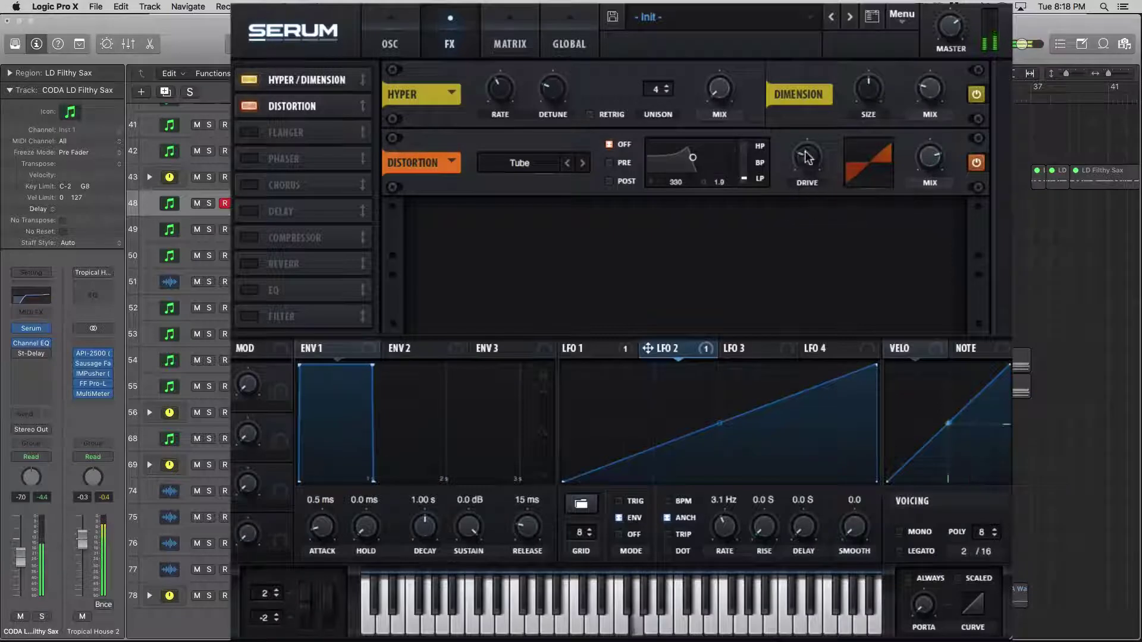
drag(807, 157, 807, 107)
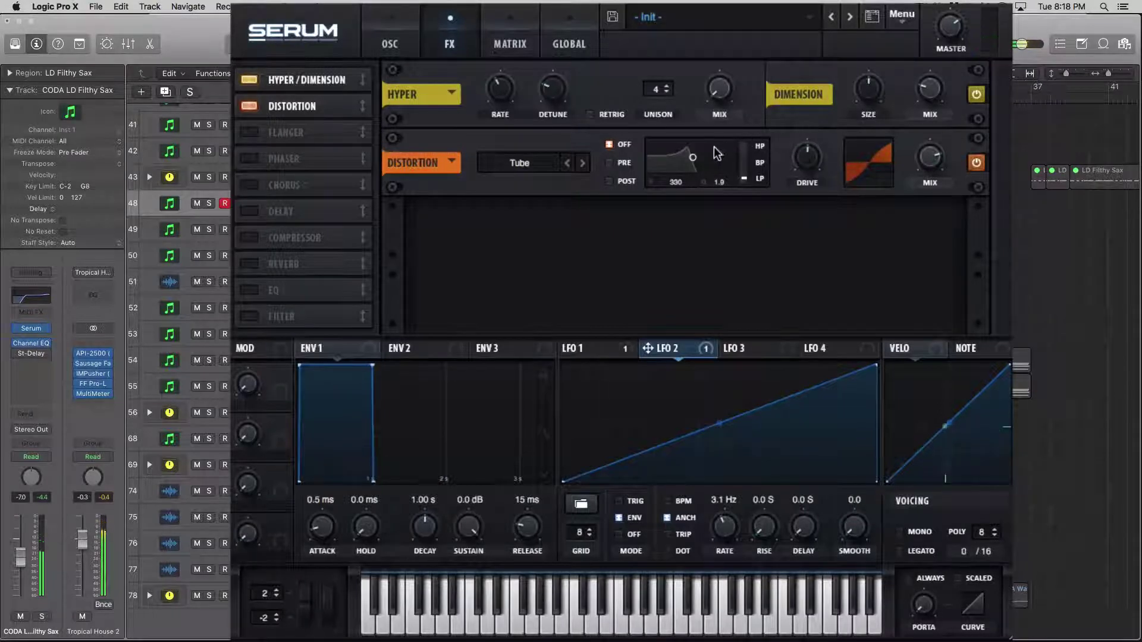
- Add a ping-pong delay at 18% mix, with its filter at 1423 and 1.8 and time offsets of 0.972 left and 1.039 right
click(250, 209)
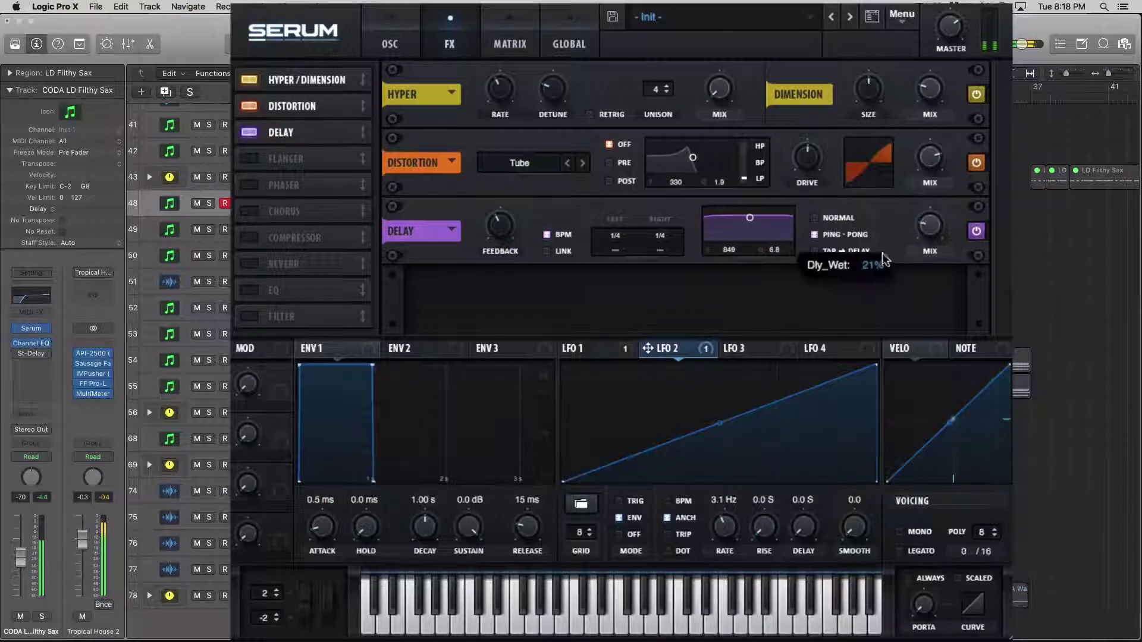
drag(749, 218, 757, 236)
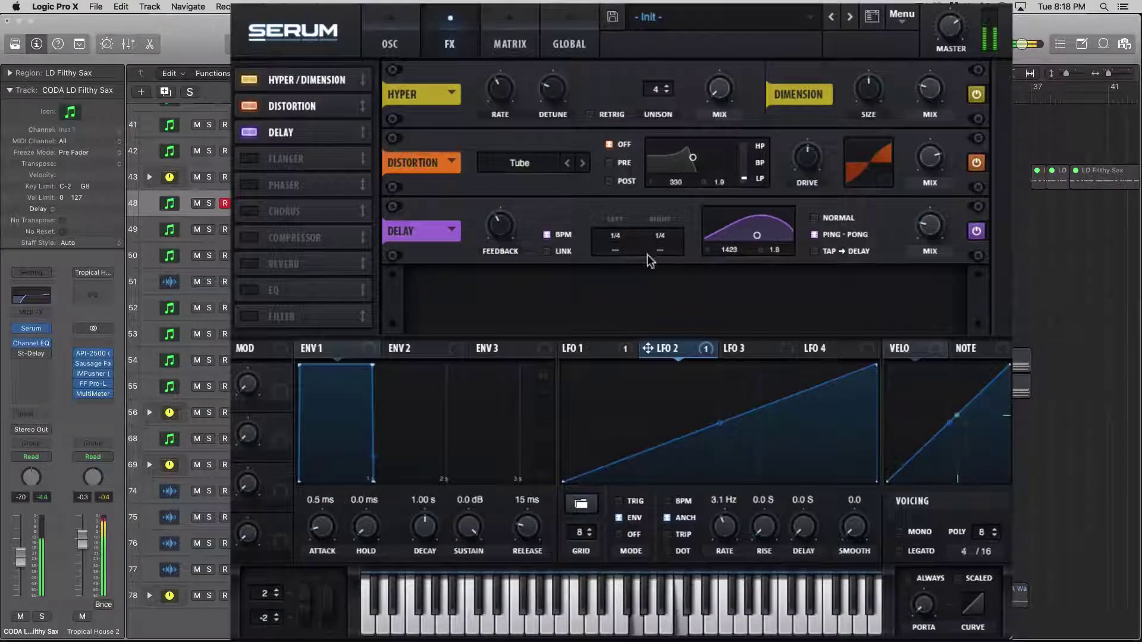
drag(648, 255, 606, 251)
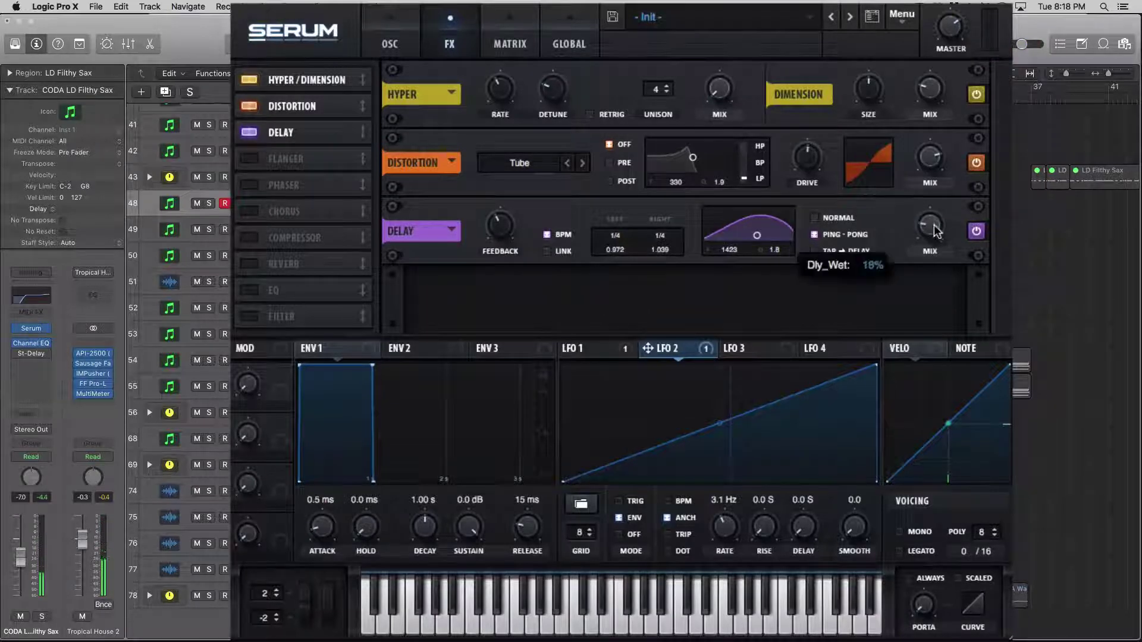
- Set the delay's right time offset to 0.976 and add a Hall reverb, adjusting its wet mix
drag(690, 251, 676, 264)
click(244, 258)
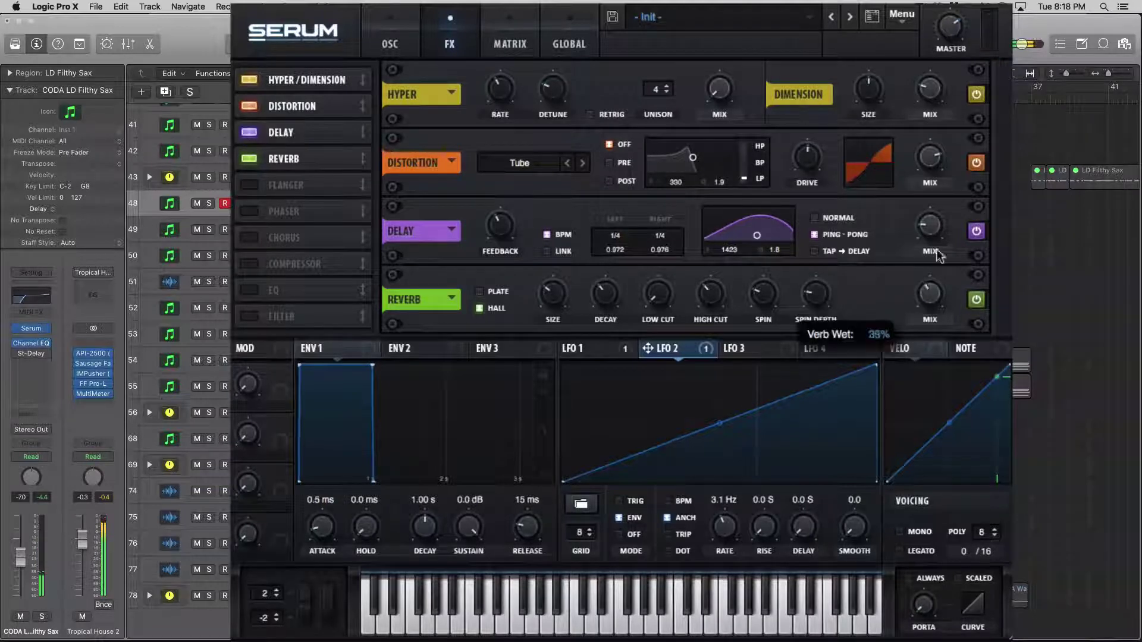
mouse_move(928, 226)
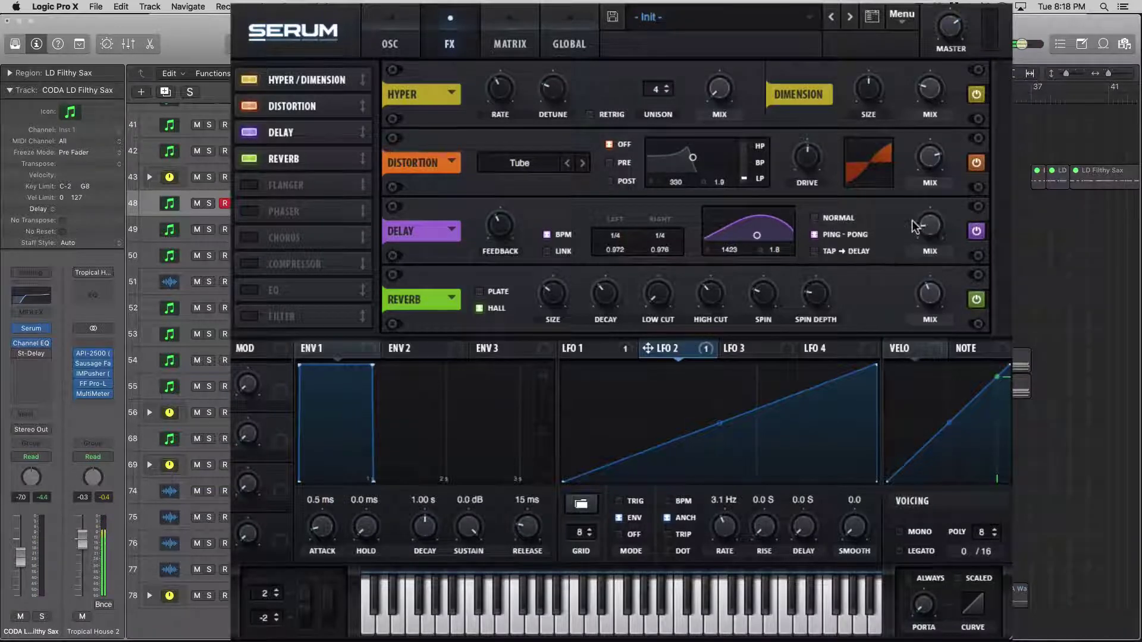
- Set oscillator B's level to 100% and its warp mode to FM (from A) at 47%
click(394, 17)
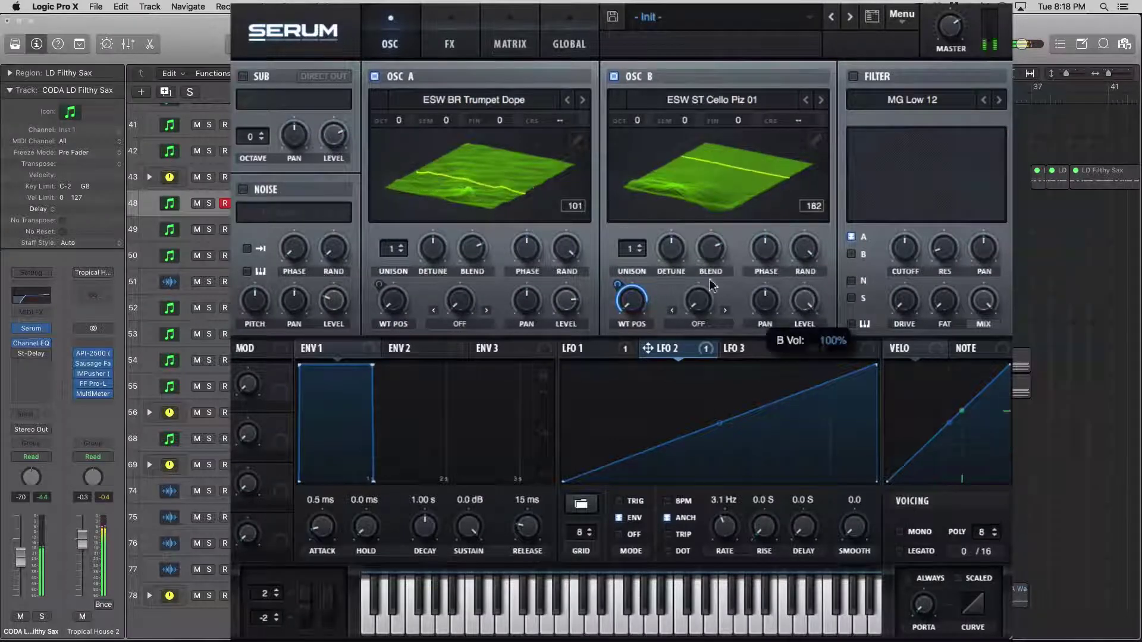
click(701, 322)
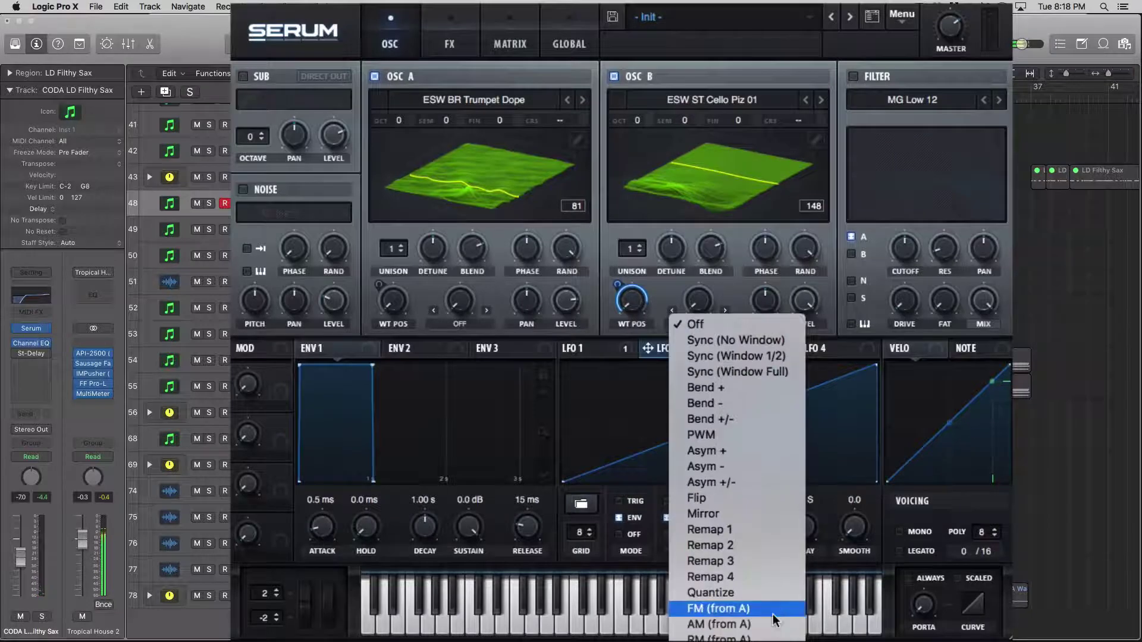
click(767, 609)
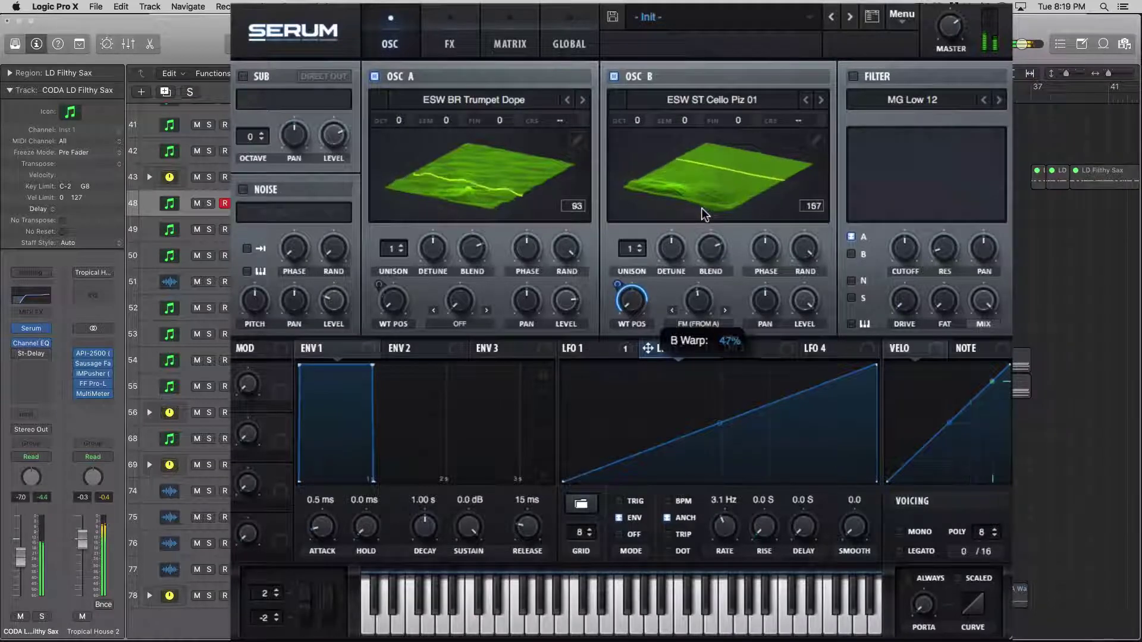
- Enable the filter and set its type to Reverb from the Misc category
click(853, 77)
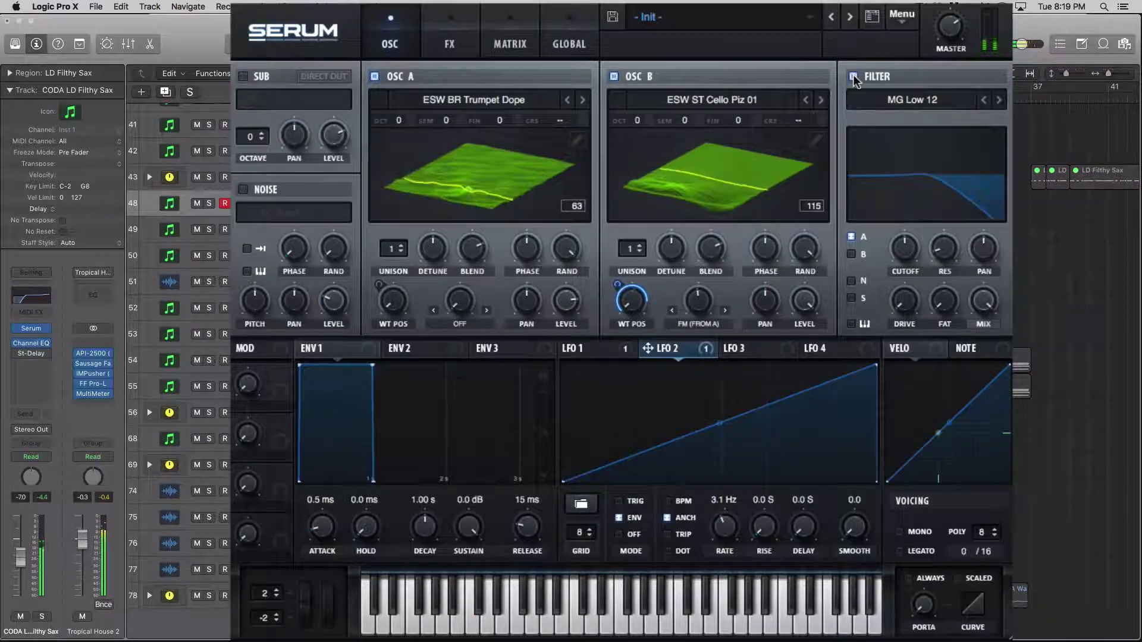
click(898, 99)
click(893, 98)
click(894, 99)
mouse_move(927, 153)
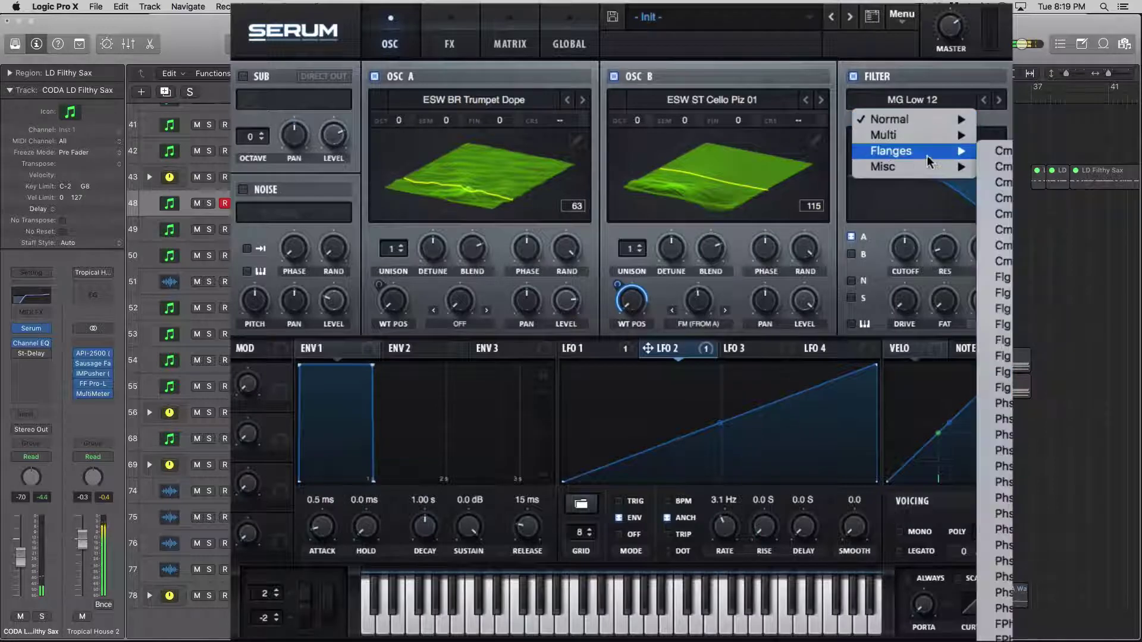
mouse_move(953, 169)
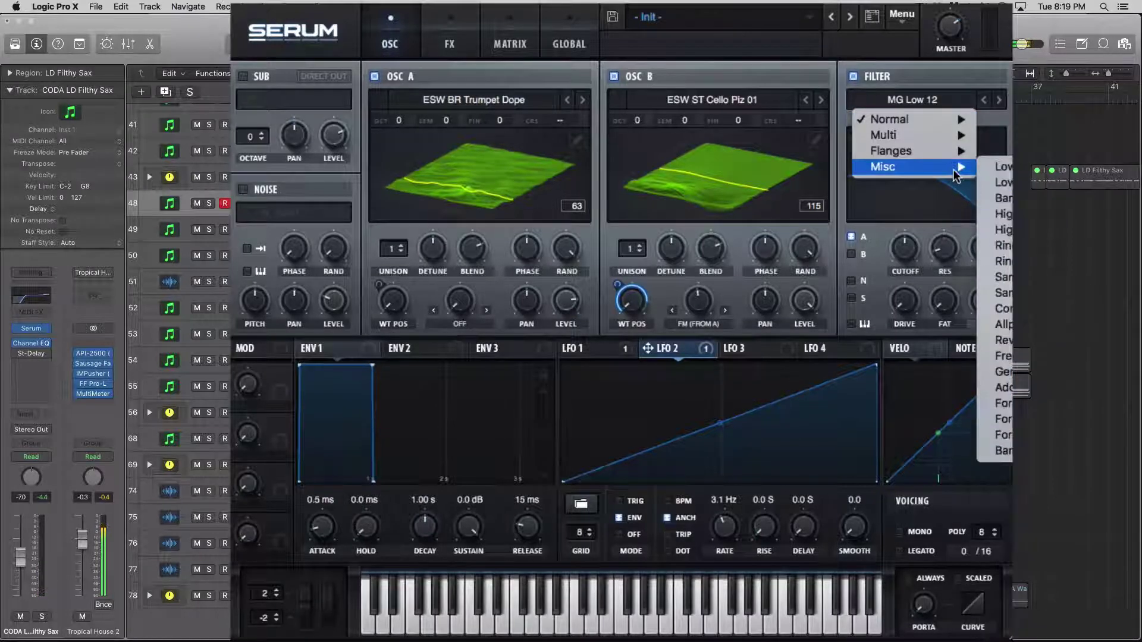
click(1004, 339)
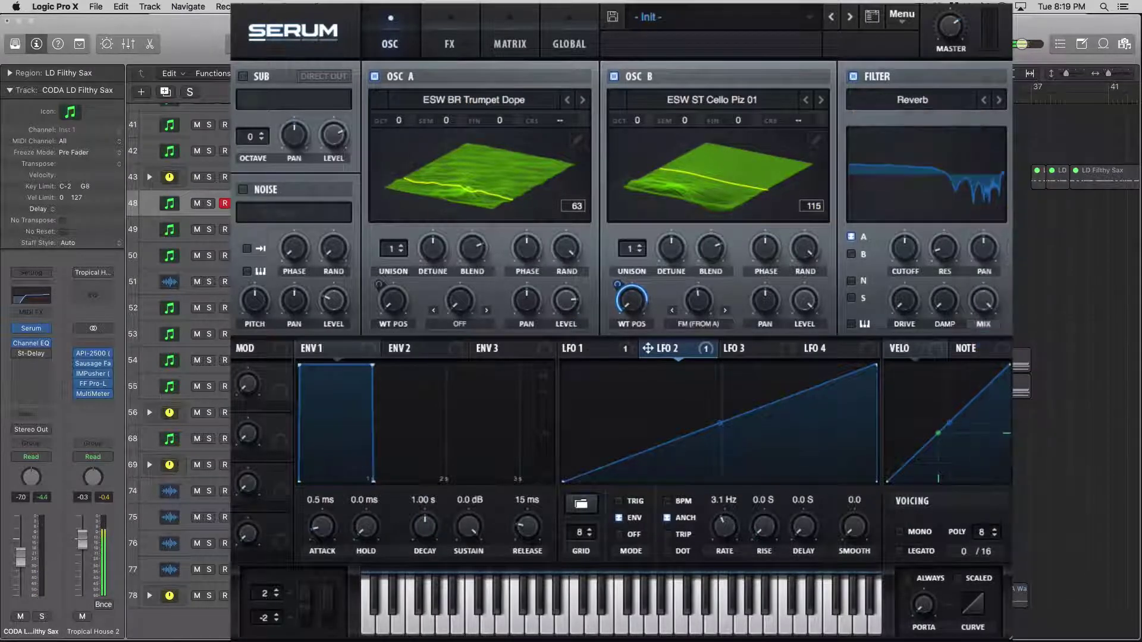
- Turn off oscillator A, route oscillator B into the Reverb filter, raise the resonance, and enable filter key tracking
click(374, 76)
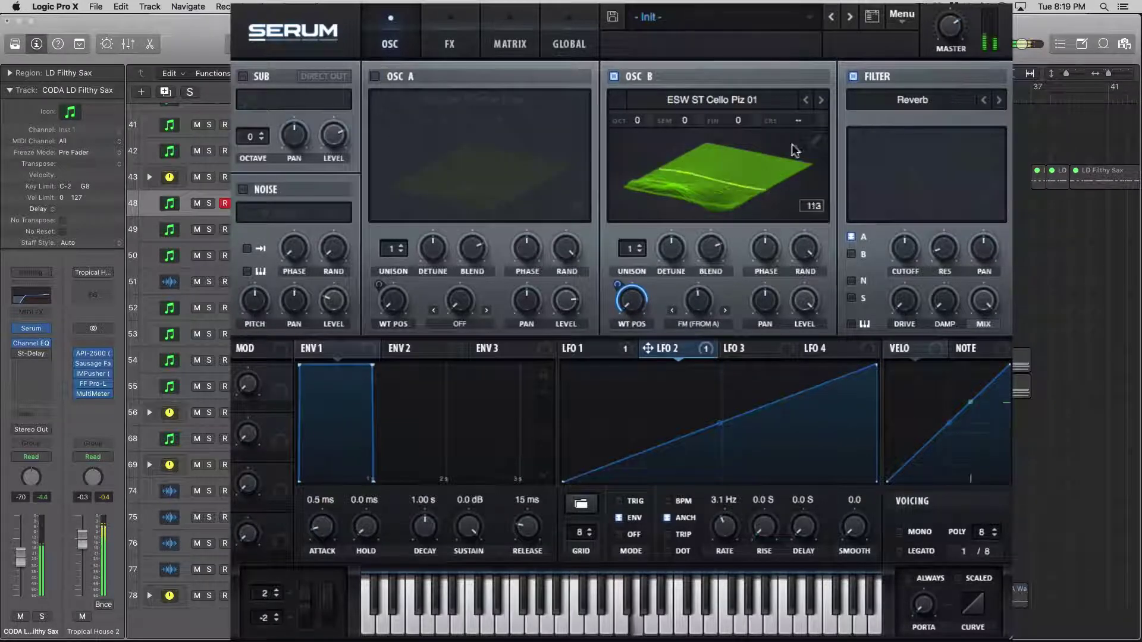
click(858, 255)
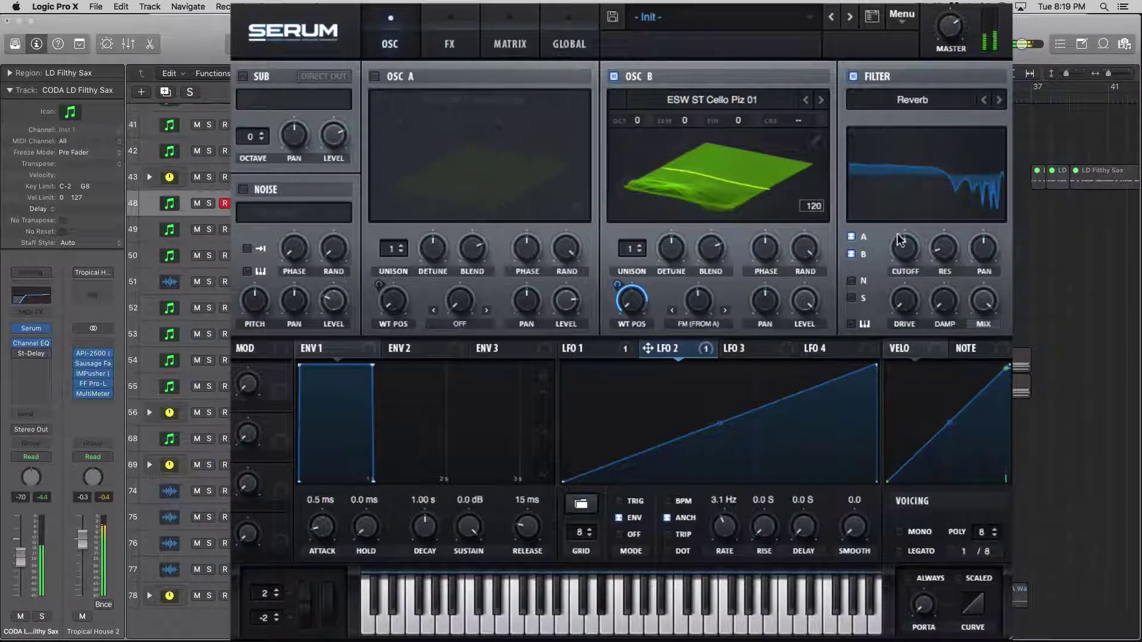
mouse_move(907, 236)
drag(941, 247, 941, 140)
click(859, 322)
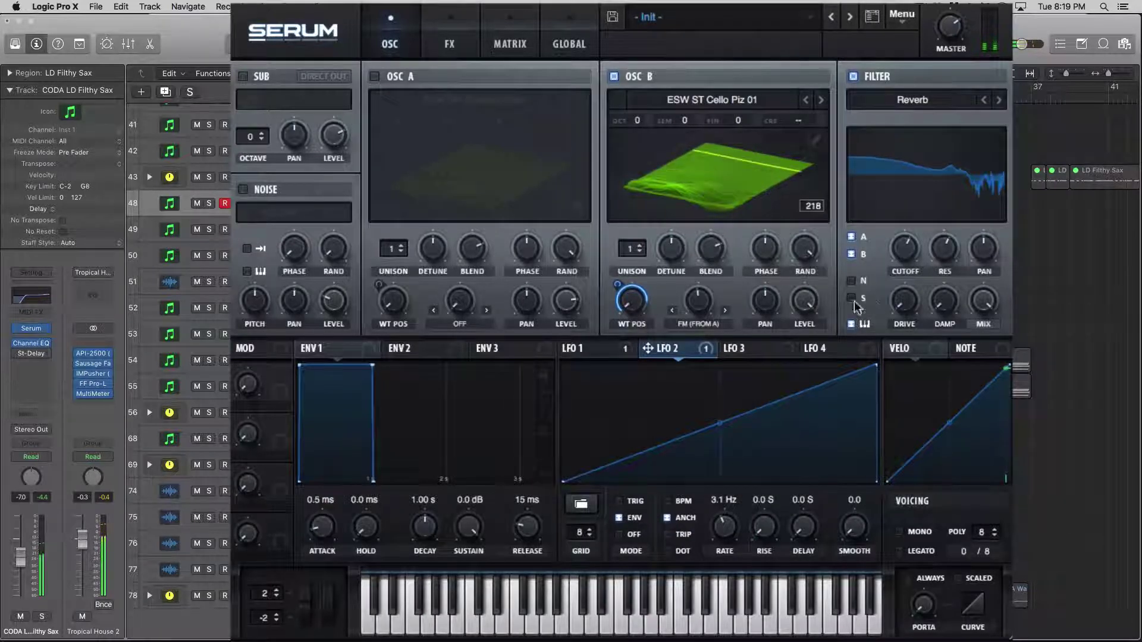
- Route only oscillator B through the filter, reduce the filter mix, adjust its damping, and lower its cutoff
click(852, 254)
mouse_move(908, 277)
click(851, 254)
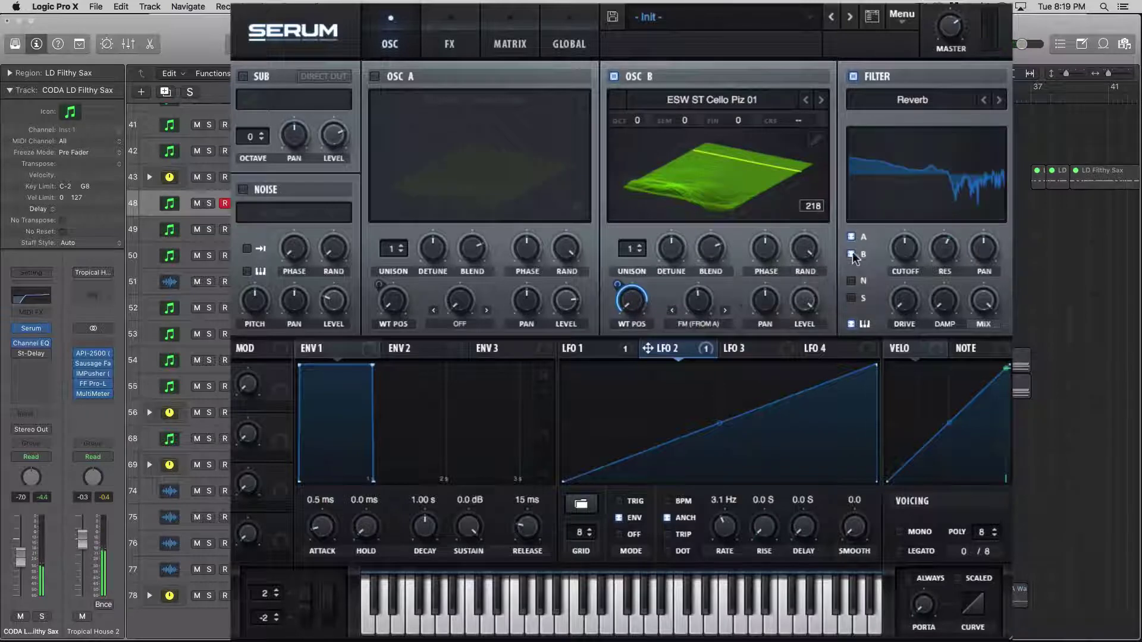
mouse_move(960, 330)
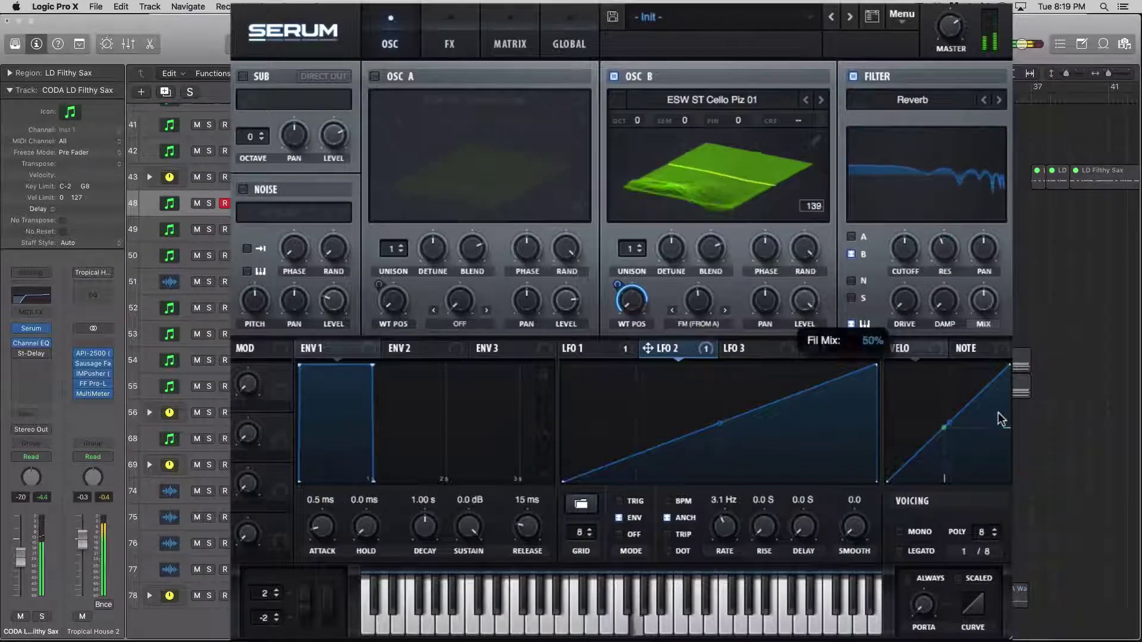
mouse_move(952, 236)
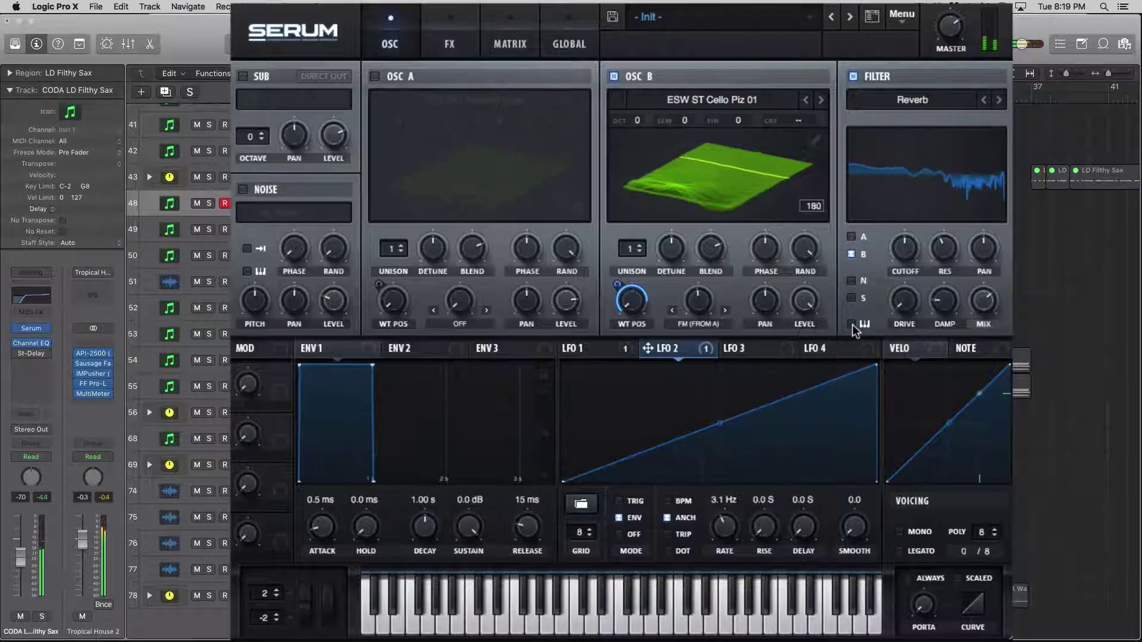
drag(903, 250, 913, 304)
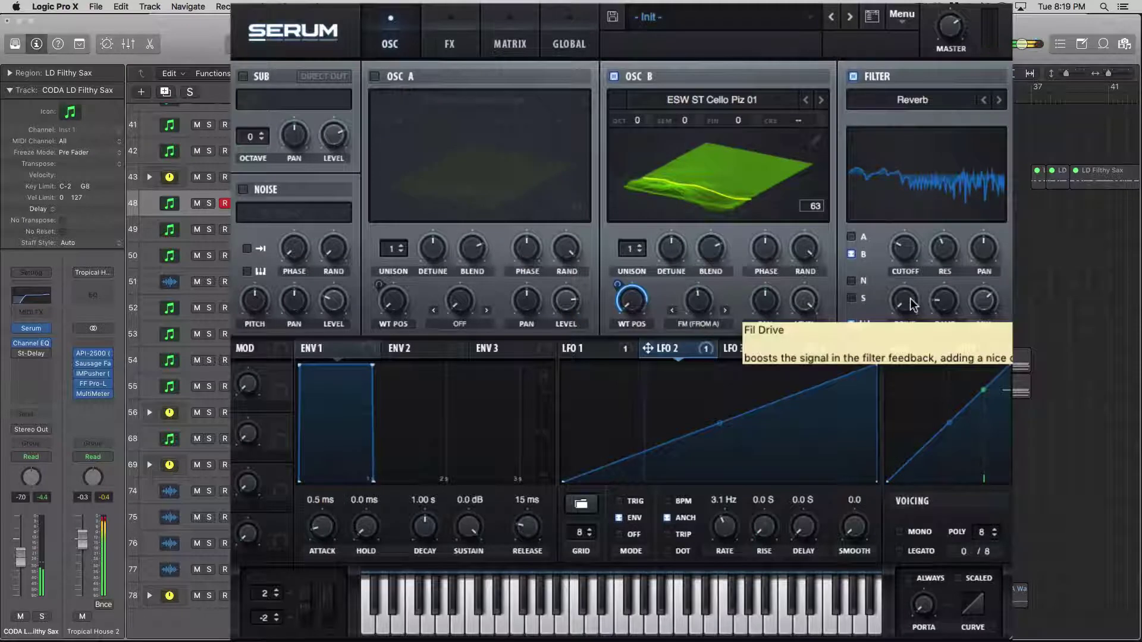
- With only oscillator A on, give envelope 2 a 0% sustain and 230 ms decay, and map it to oscillator A's level
click(371, 77)
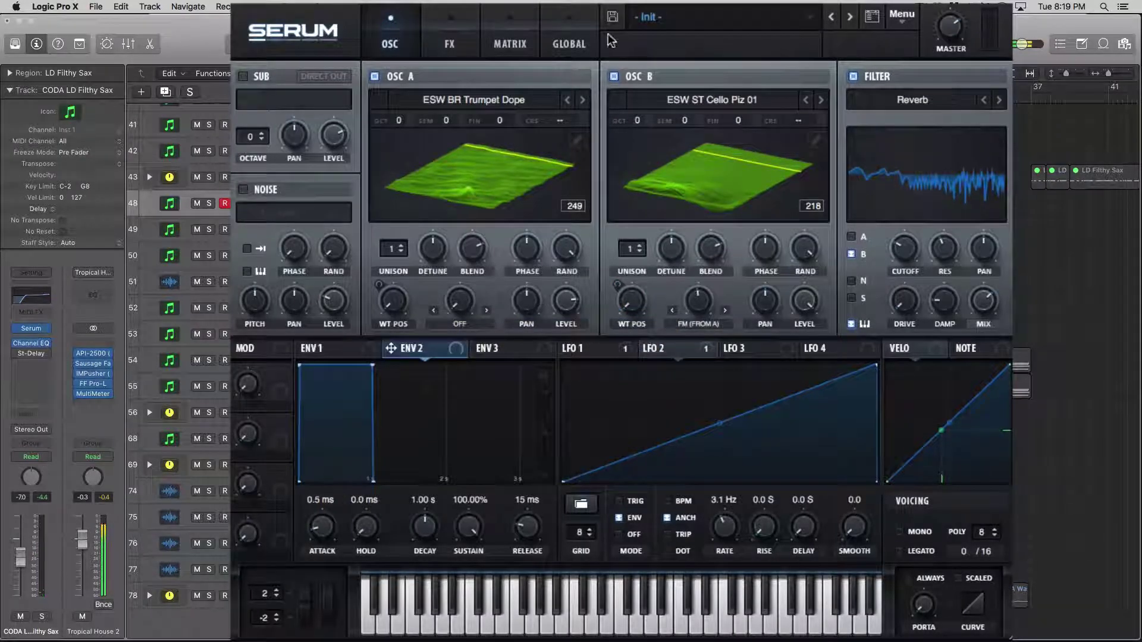
click(614, 77)
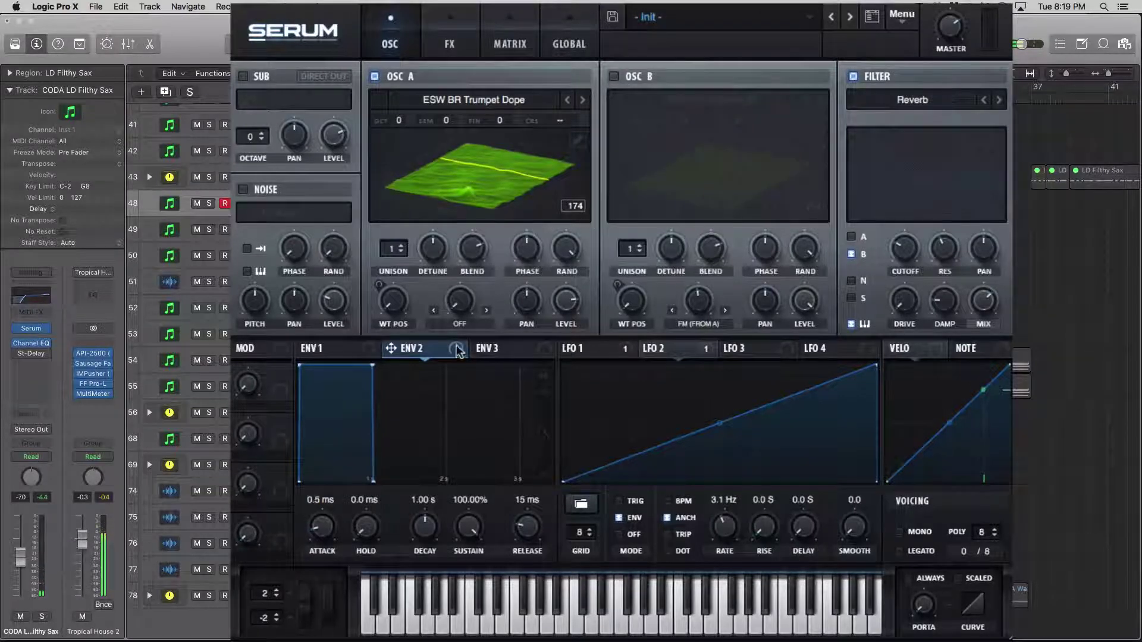
drag(476, 532, 467, 505)
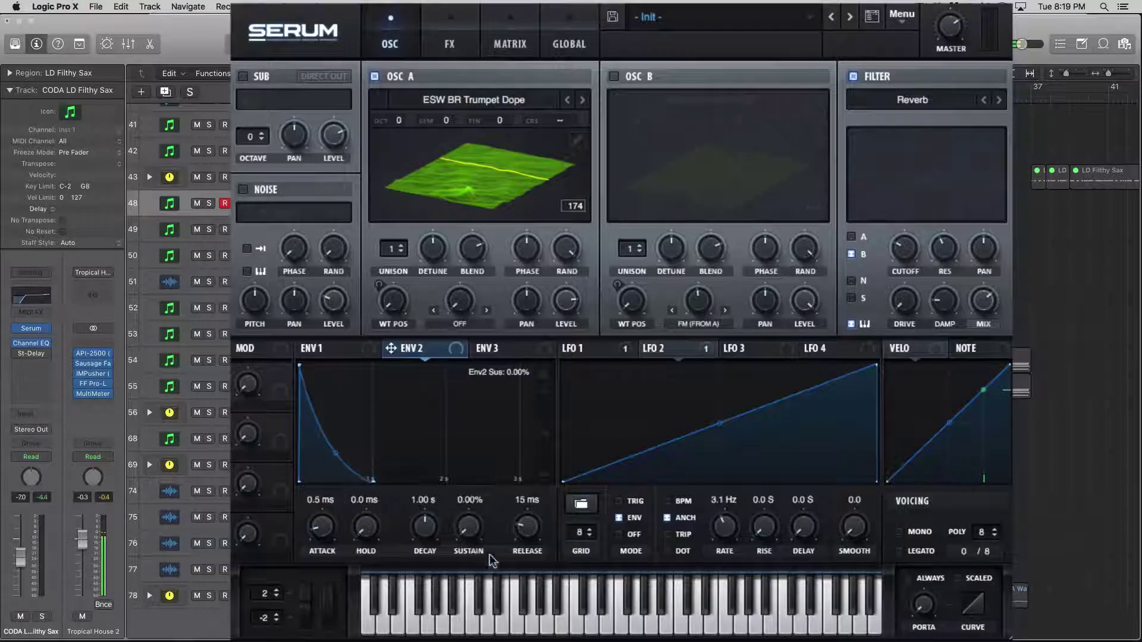
drag(423, 541, 424, 556)
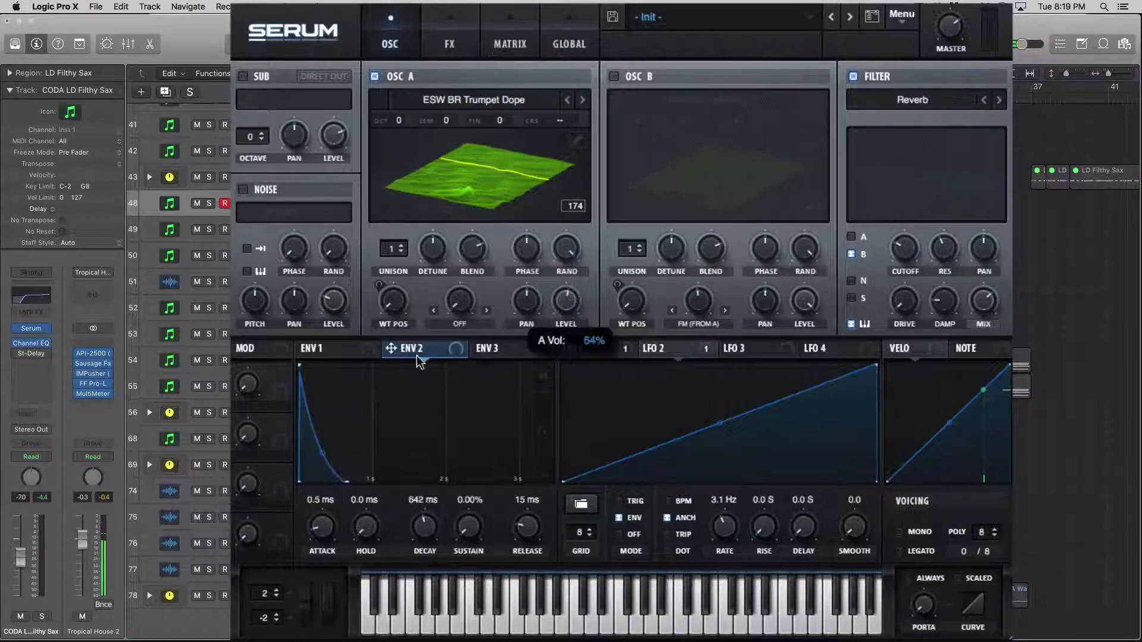
drag(419, 361, 535, 291)
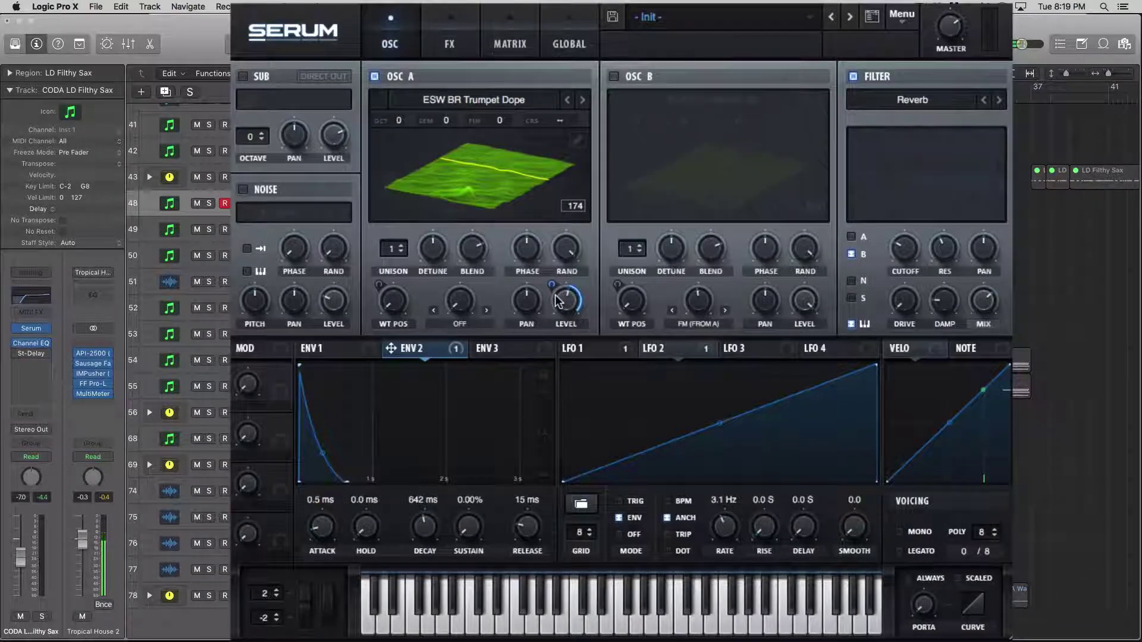
drag(424, 525, 424, 533)
- Re-enable oscillator B, set its unison to 6 voices with adjusted detune, and raise the filter cutoff
click(613, 77)
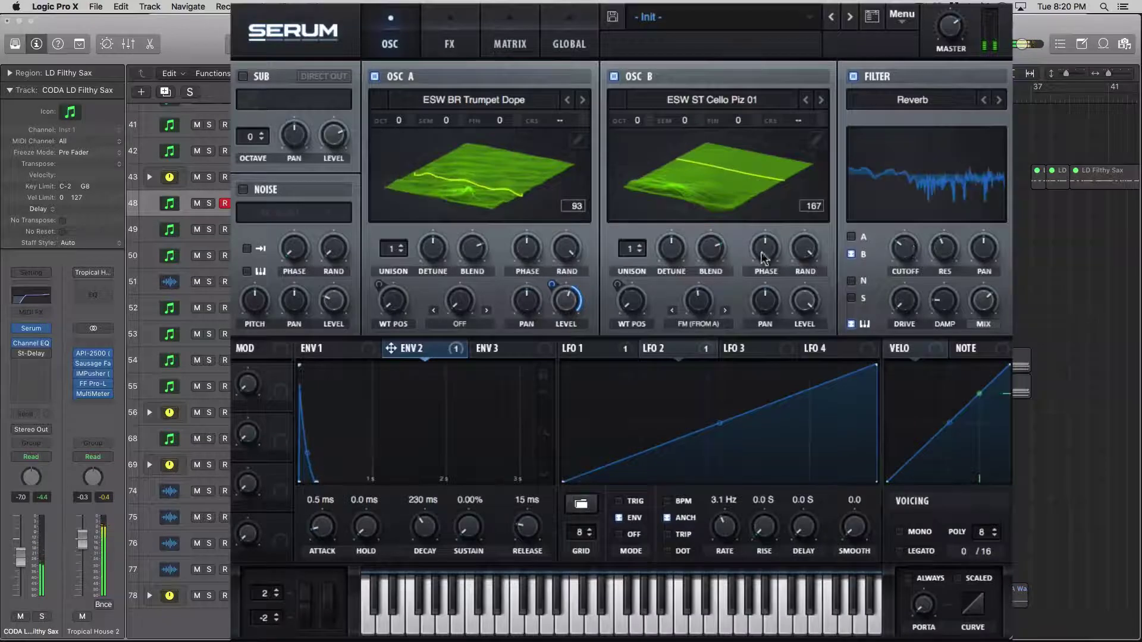
drag(625, 248, 670, 279)
drag(900, 253, 911, 202)
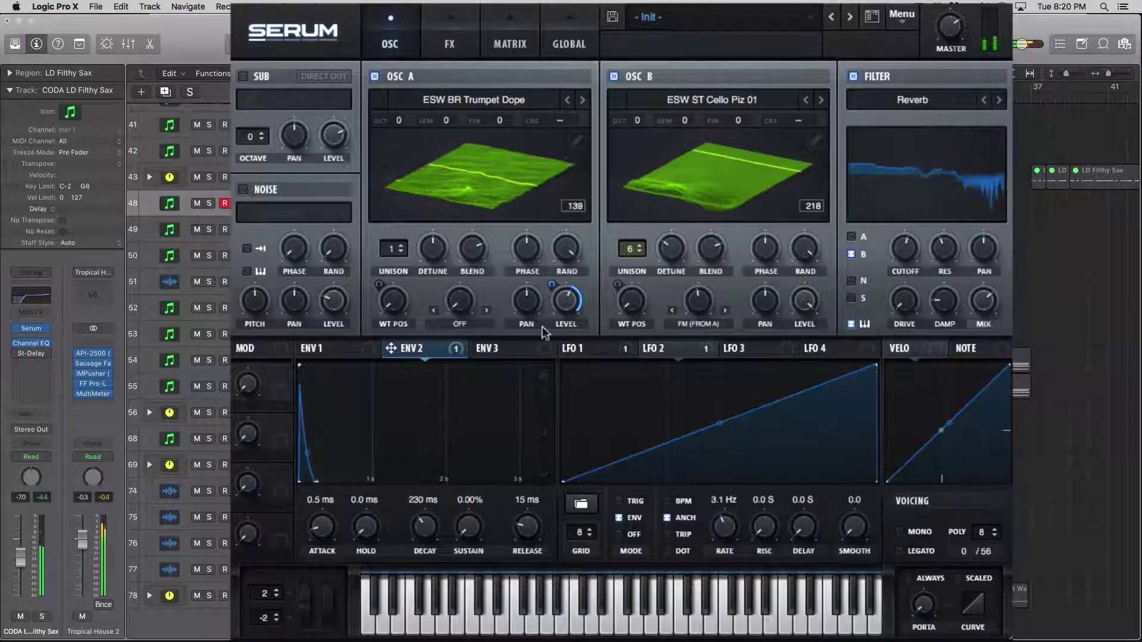
- Map envelope 2 to the distortion's drive
click(458, 27)
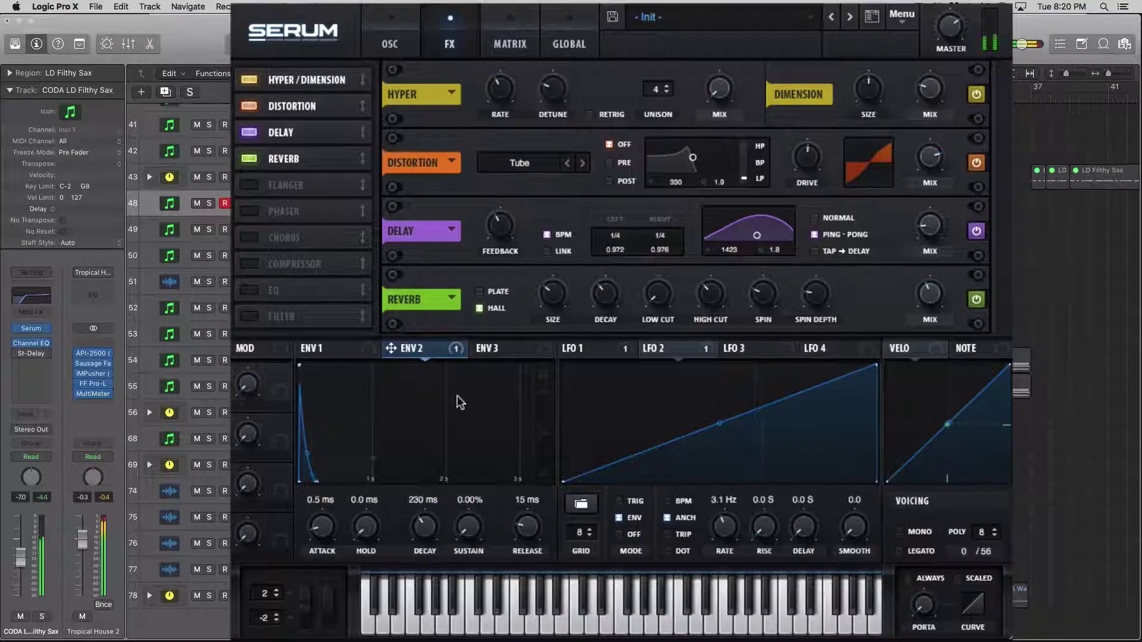
drag(412, 350, 796, 169)
- Place the EQ directly after the reverb, enable it, and boost its high band by 5.2 dB at 9028 Hz
drag(238, 291, 290, 181)
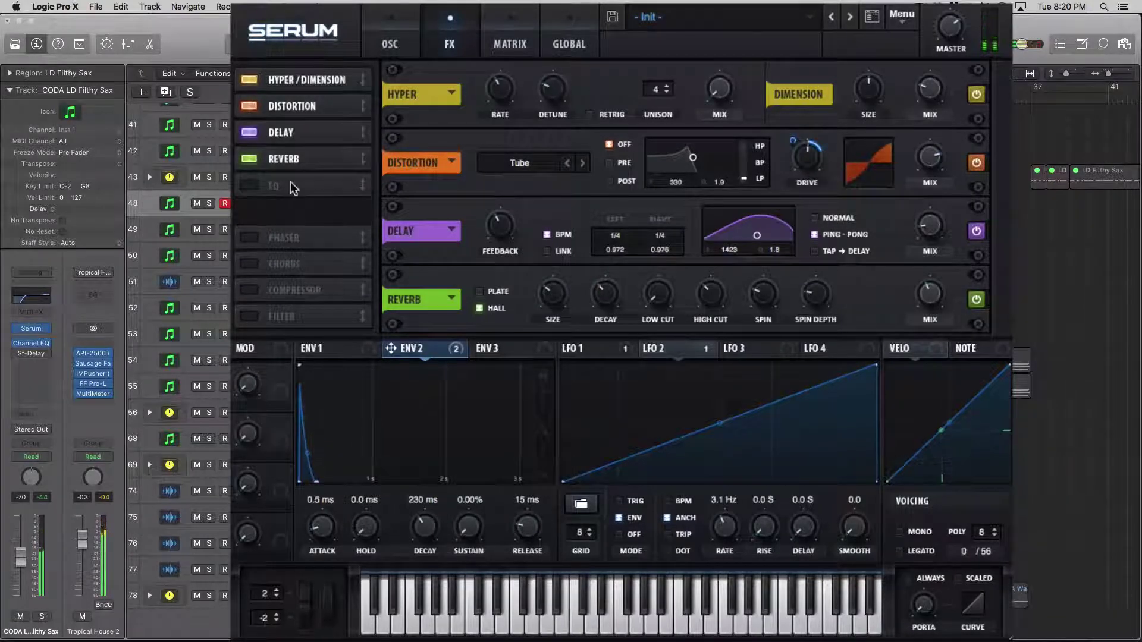
click(247, 209)
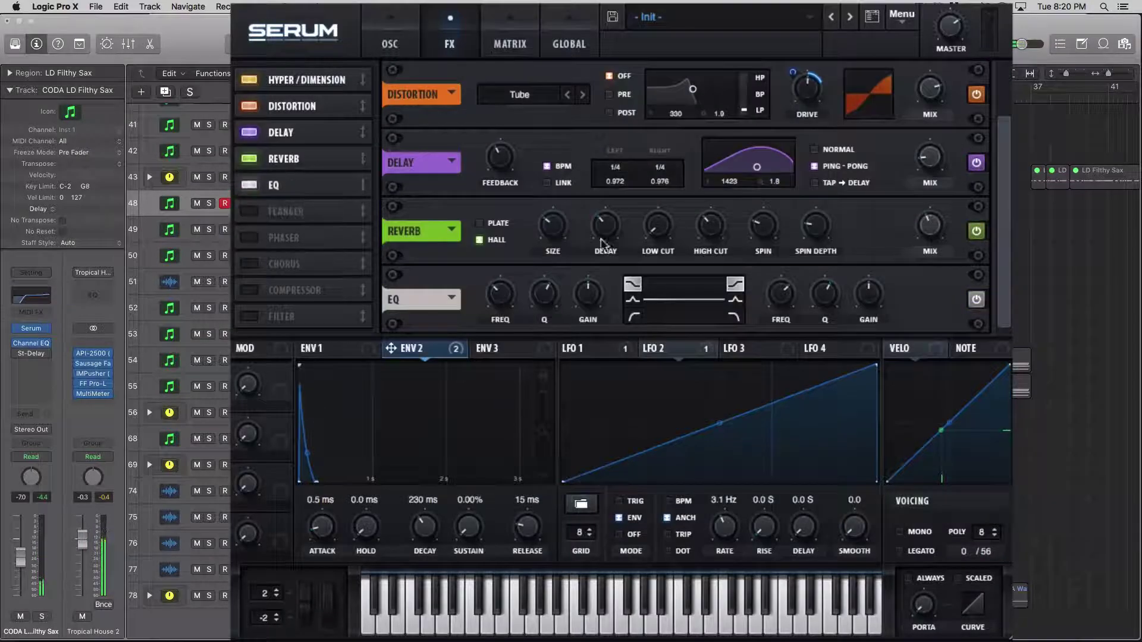
drag(868, 294, 873, 285)
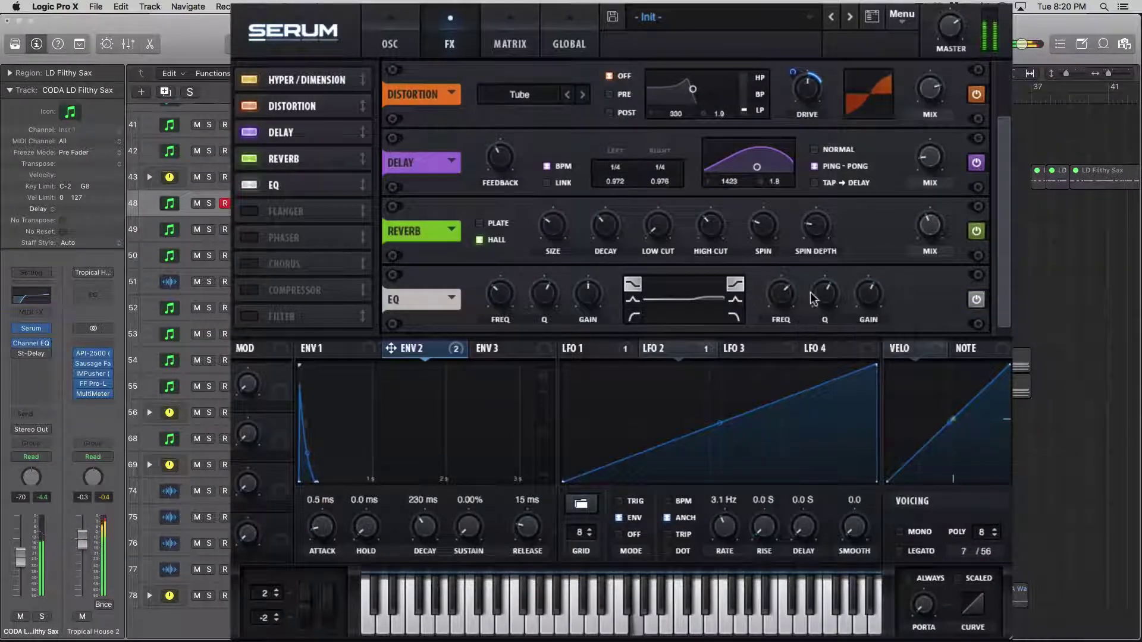
drag(781, 294, 775, 332)
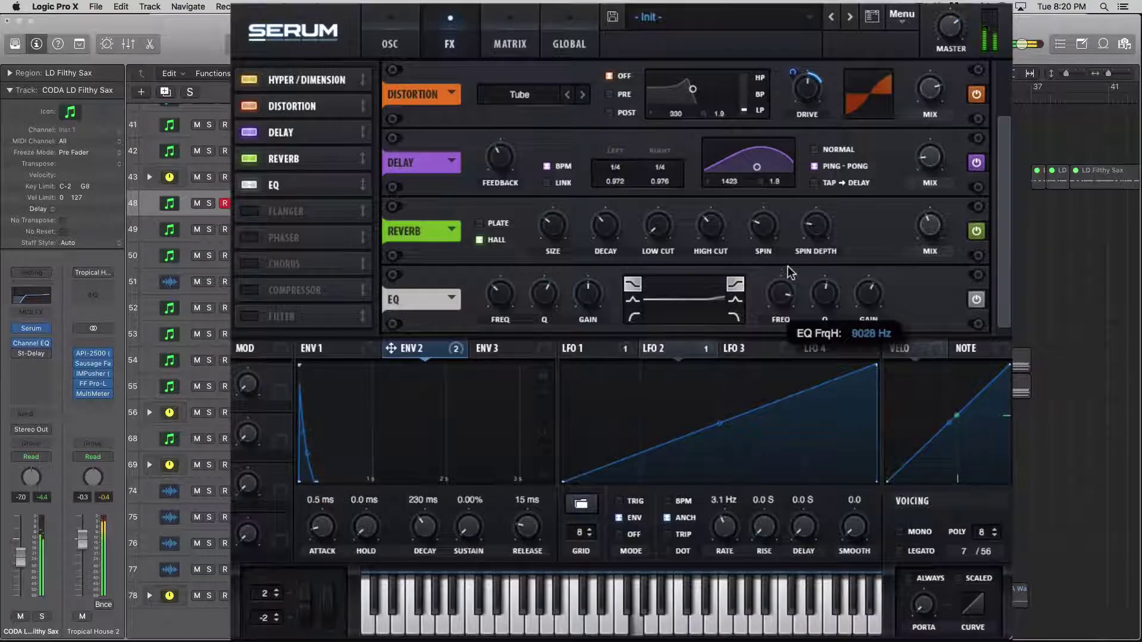
drag(878, 262, 877, 280)
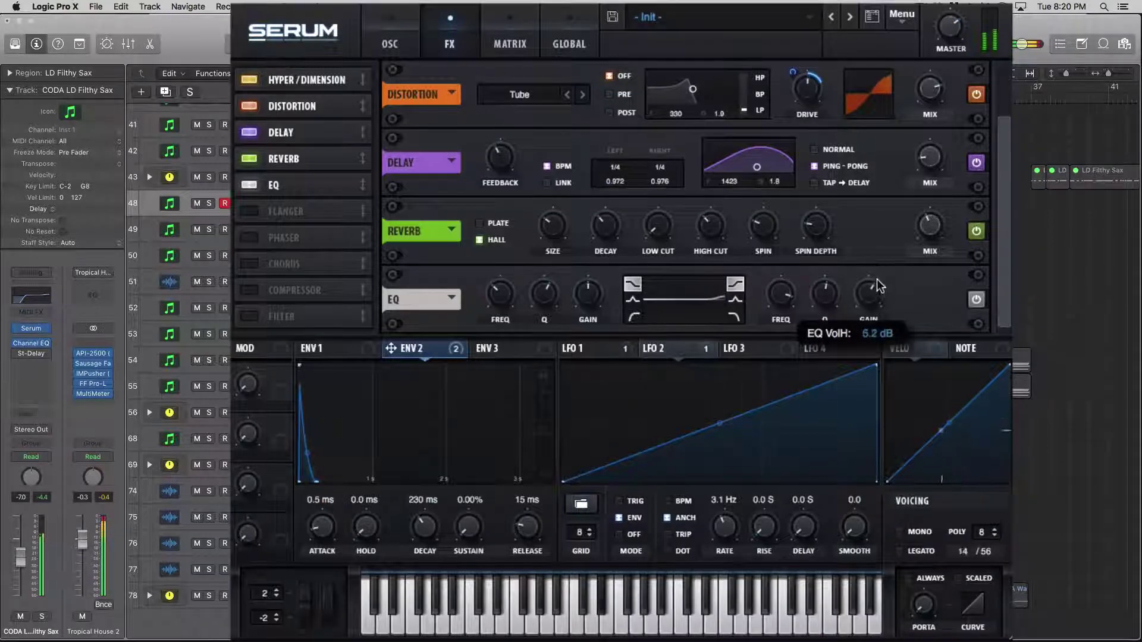
- Lower oscillator A's level and oscillator B's FM warp amount, and adjust the distortion drive
click(407, 46)
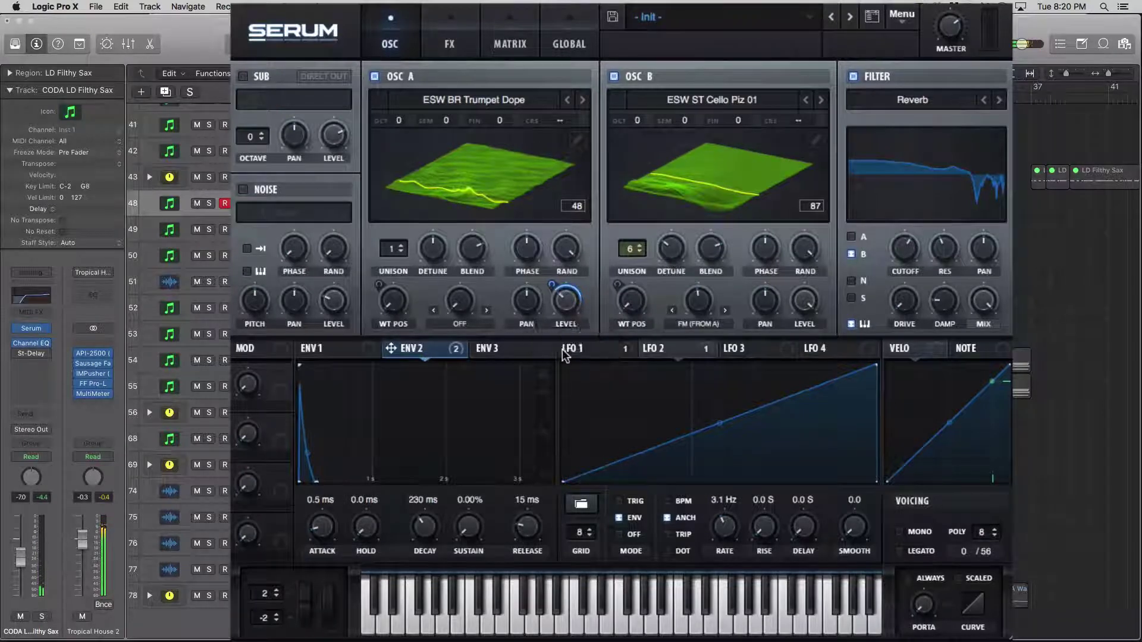
mouse_move(563, 354)
mouse_move(566, 301)
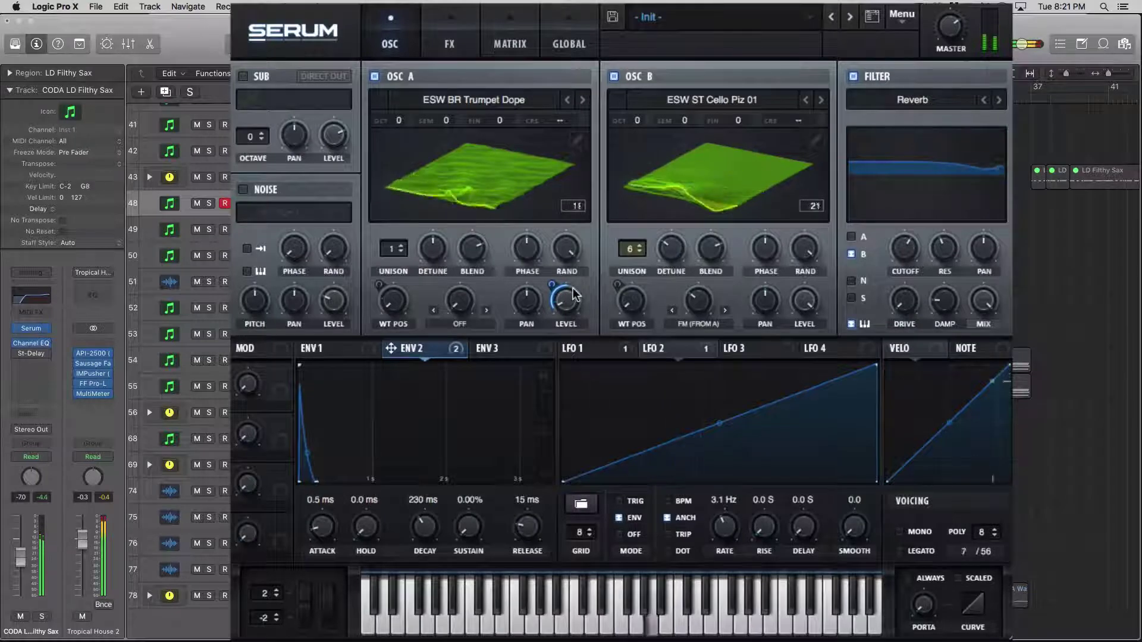
click(444, 27)
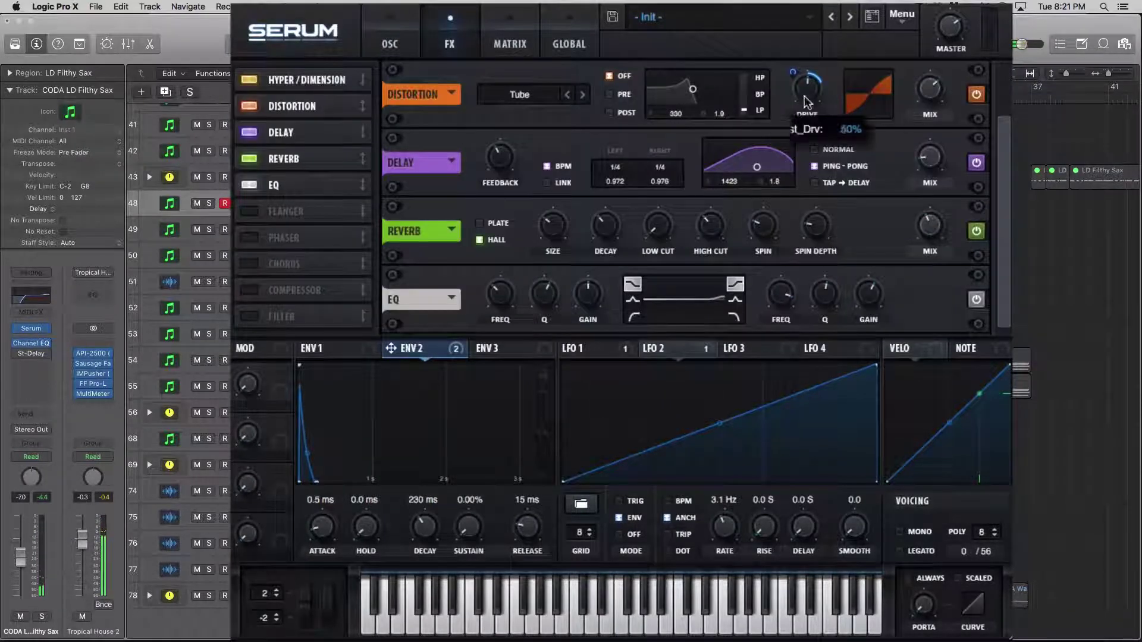
click(418, 33)
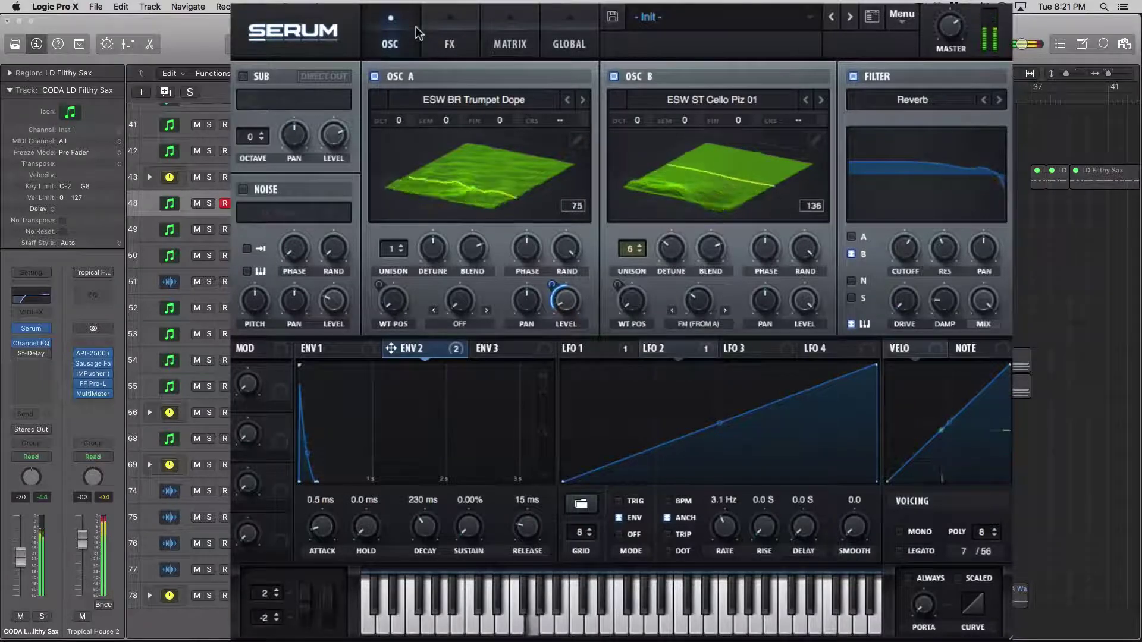
- Initialize the preset and load the Echo Sound Works Coda V1 wavetable ESW BR Trumpet Dope into oscillator A
click(894, 20)
click(928, 92)
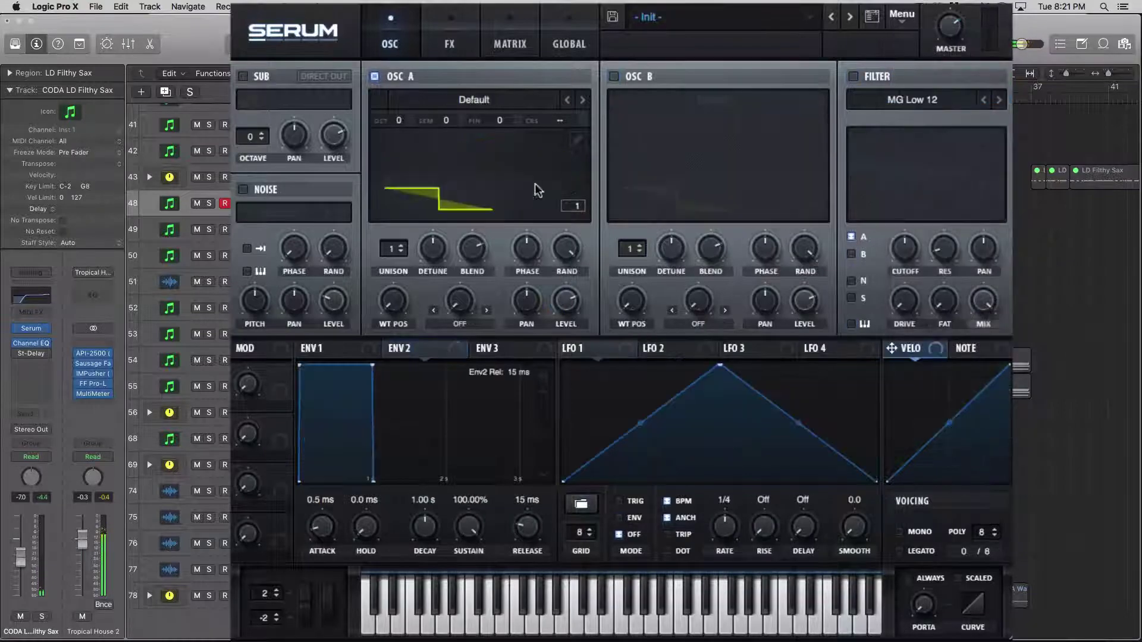
click(487, 100)
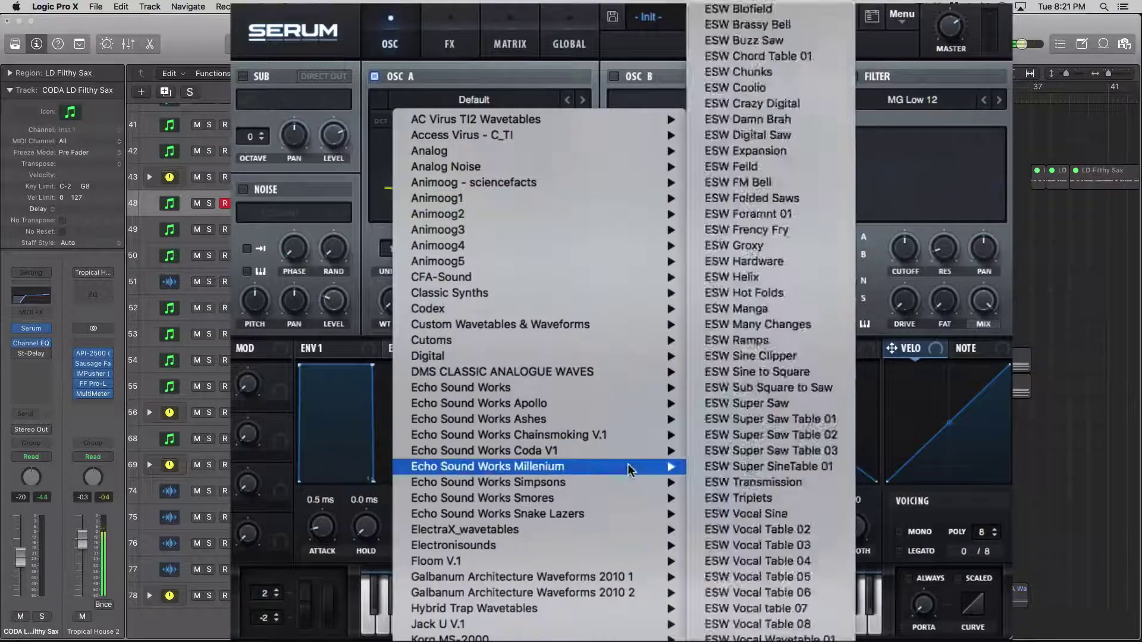
mouse_move(629, 450)
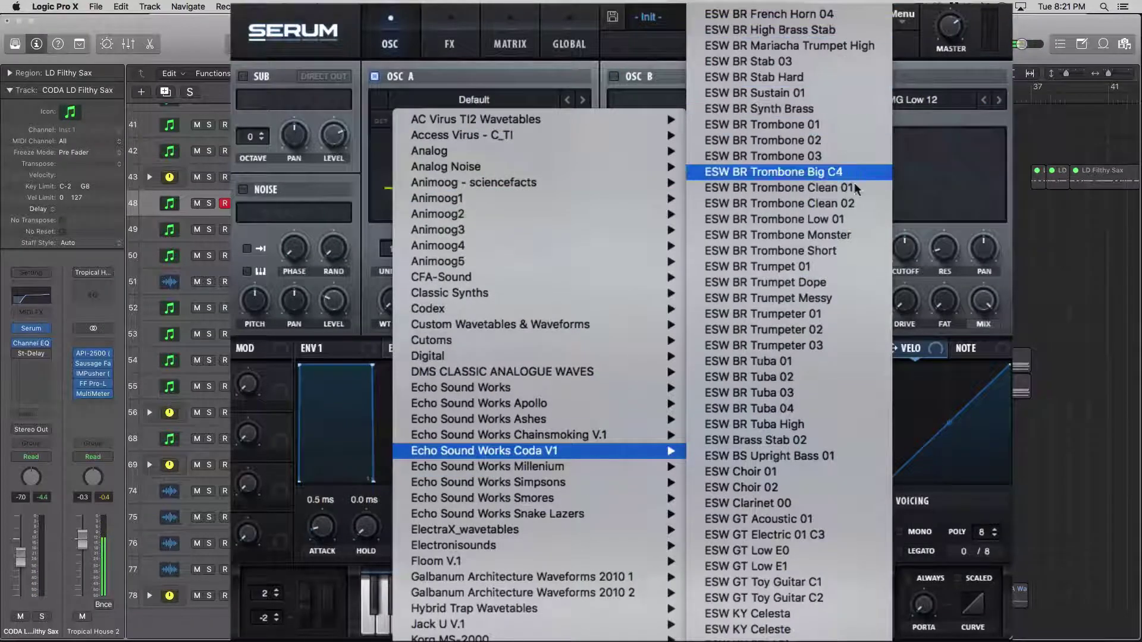
click(851, 283)
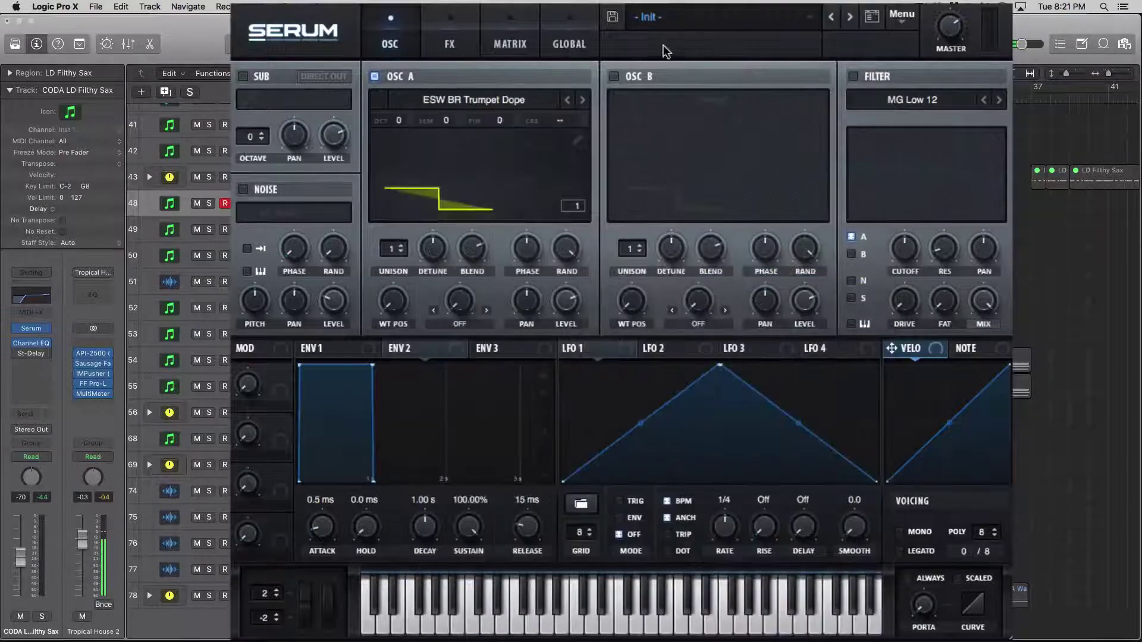
- Enable oscillator B and load the Echo Sound Works Coda V1 wavetable ESW BR Trumpeter 01 into it
click(616, 77)
click(684, 99)
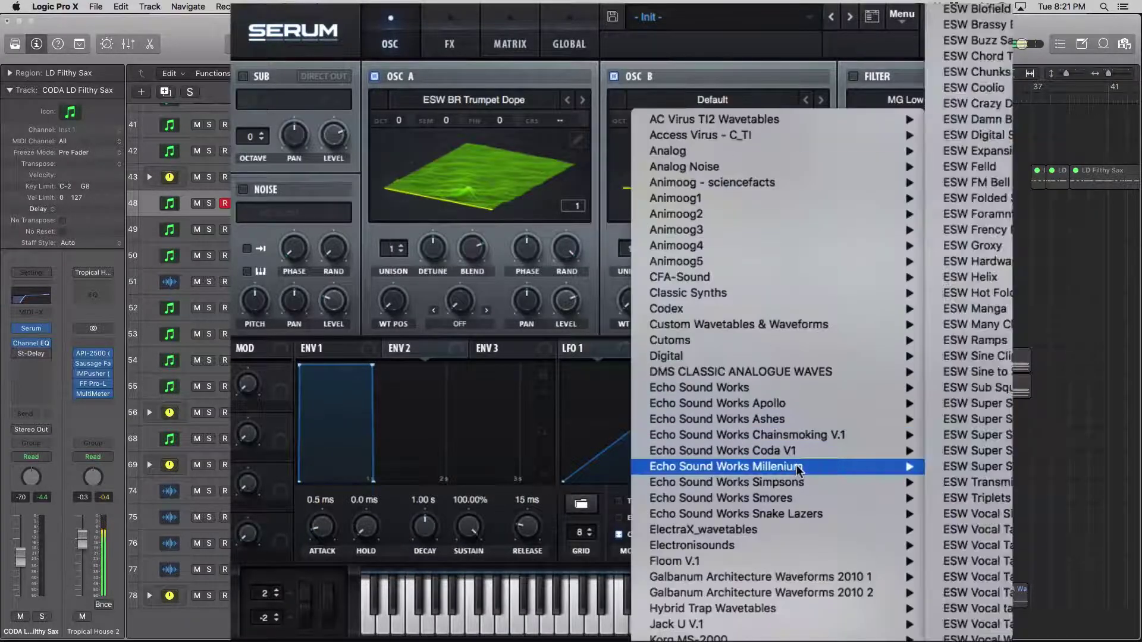
mouse_move(801, 451)
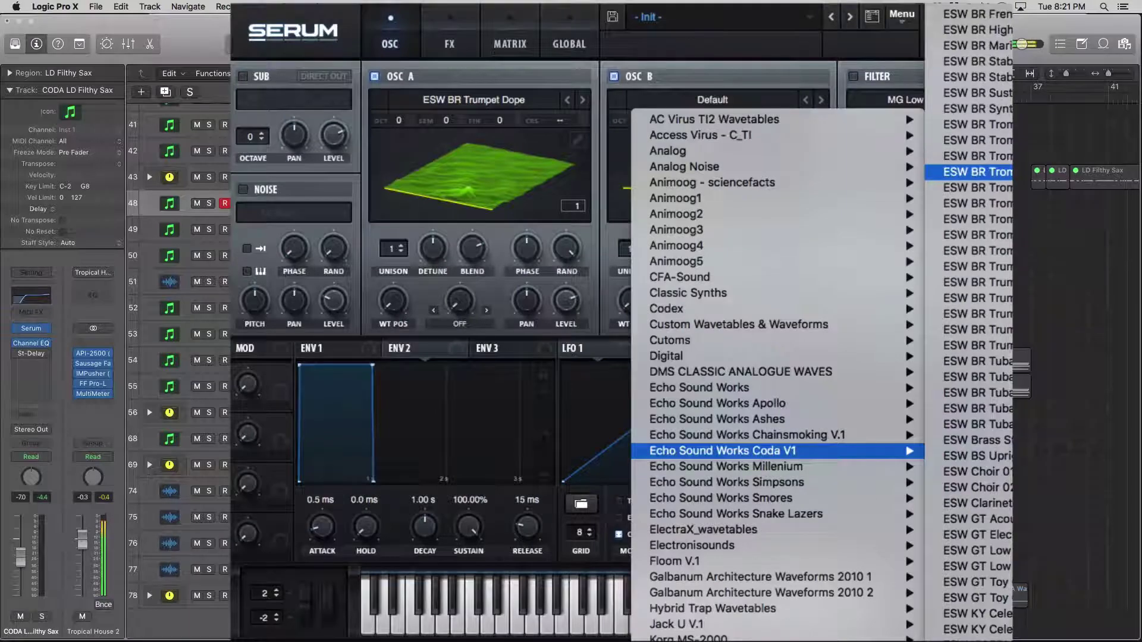
click(976, 314)
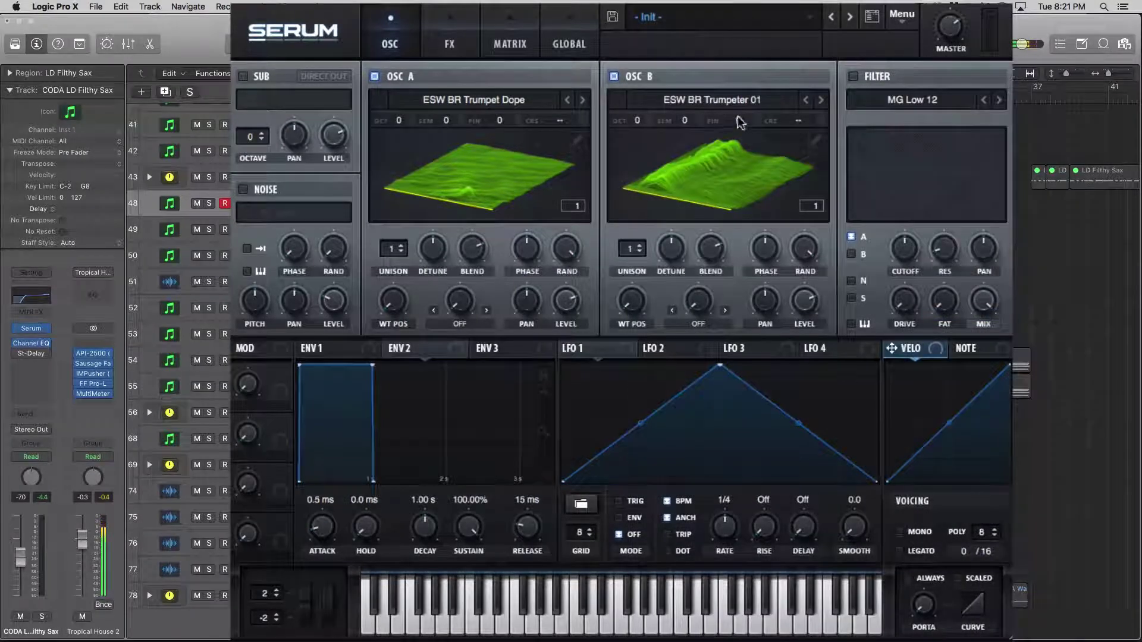
- Sweep the wavetable positions of both oscillators, leaving oscillator B at 252, and disable oscillator A
drag(646, 296, 660, 363)
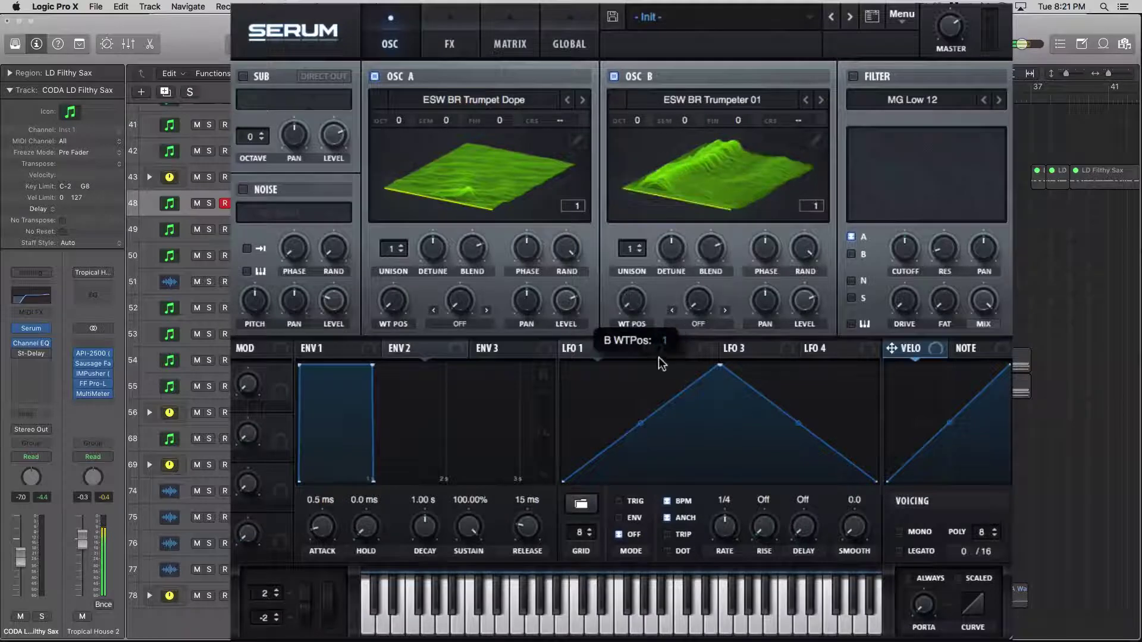
drag(393, 300, 376, 79)
drag(384, 304, 419, 589)
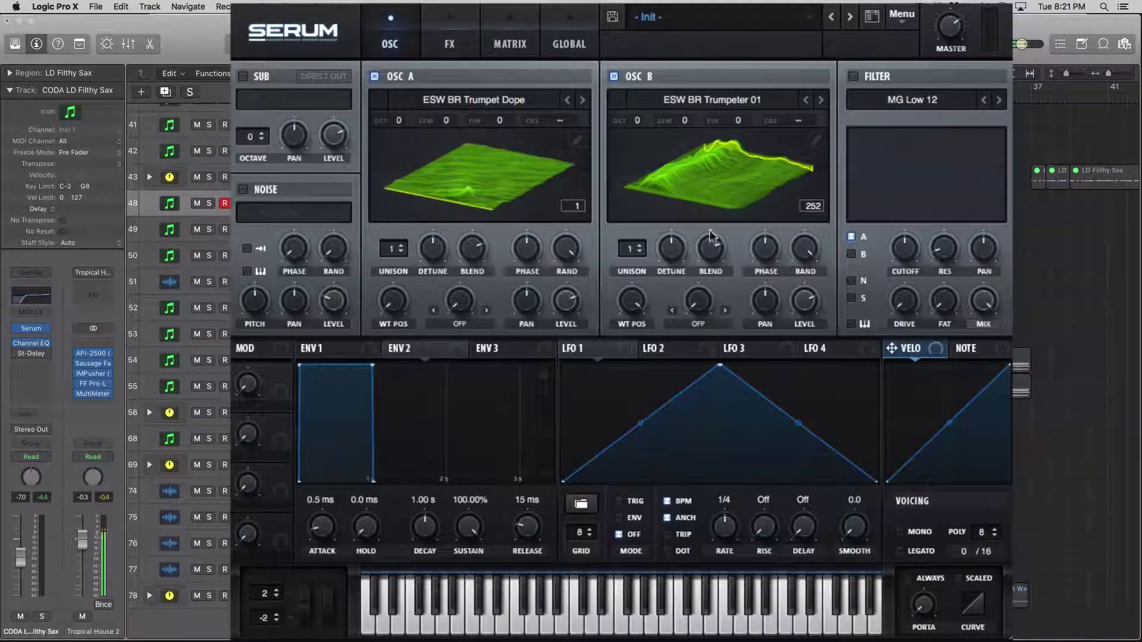
click(375, 76)
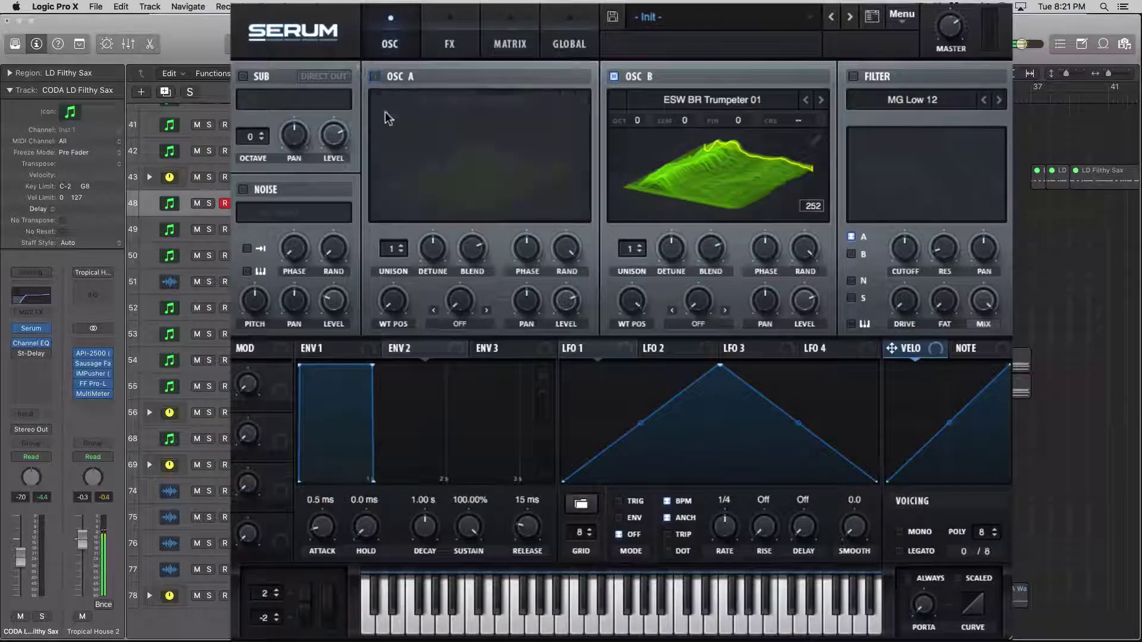
- Reshape LFO 2 into a rising ramp and map it to oscillator B's wavetable position
click(687, 351)
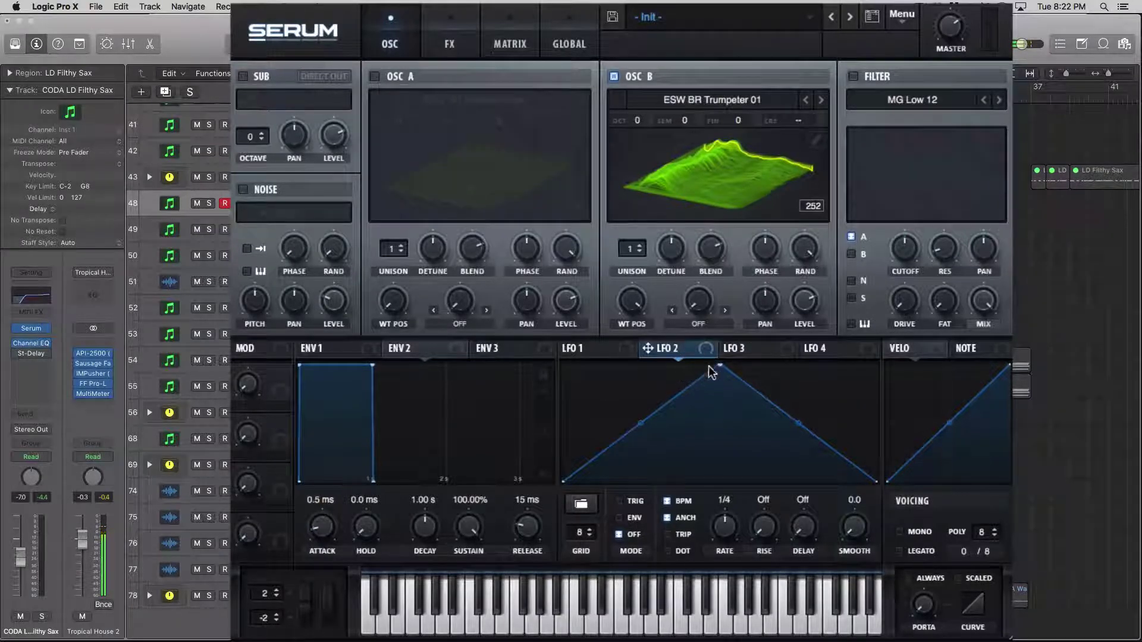
drag(717, 365, 876, 364)
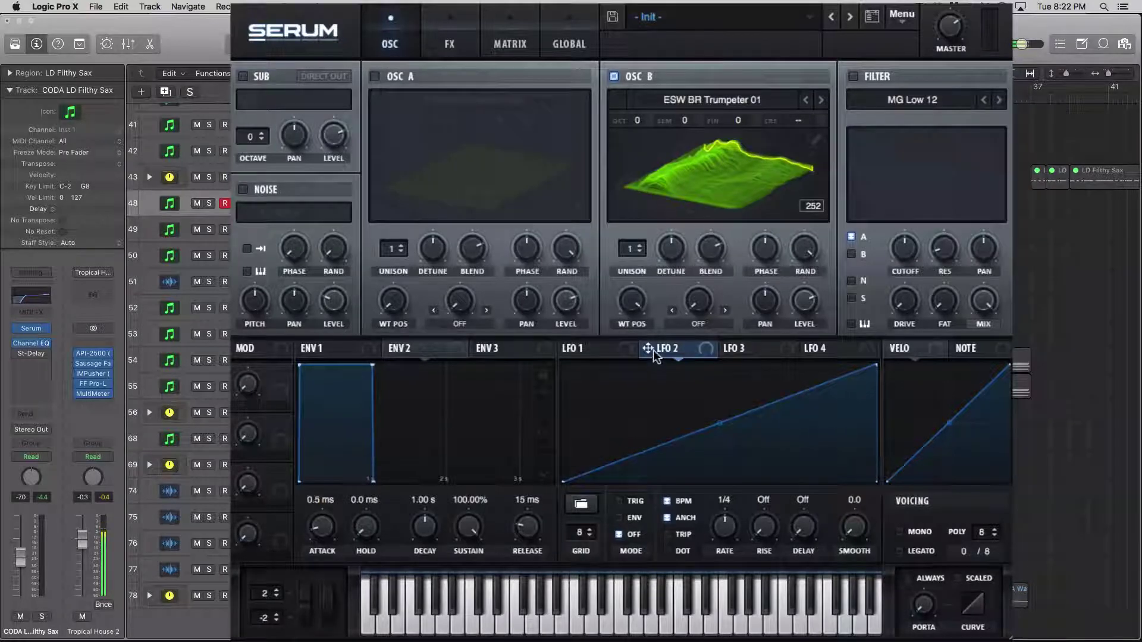
drag(632, 314, 631, 305)
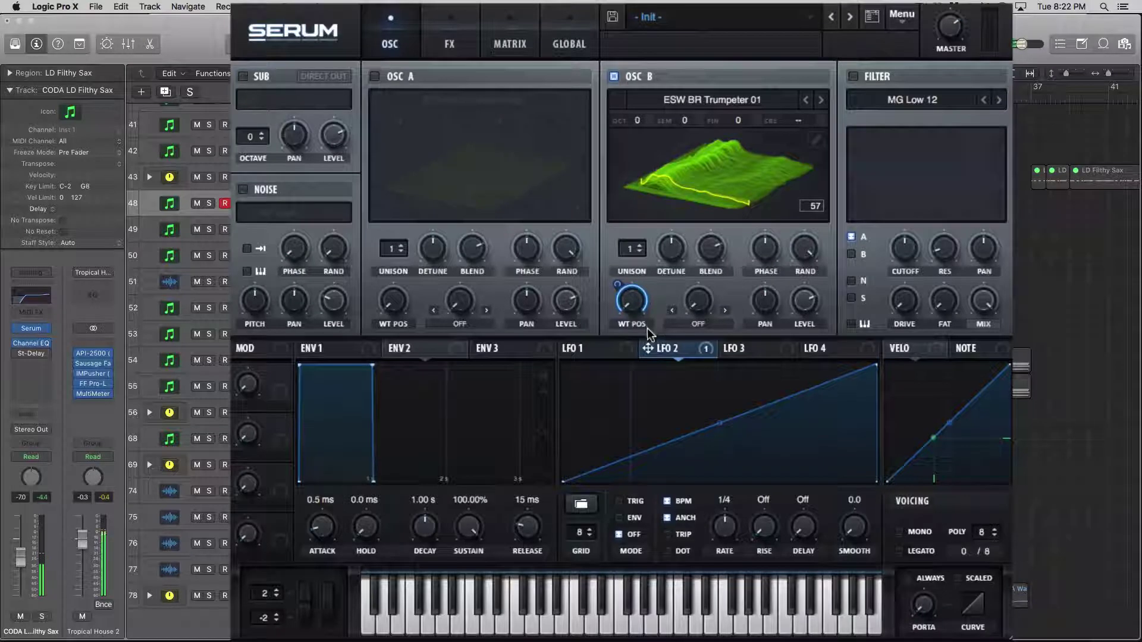
- Set LFO 2 to envelope mode with BPM sync off and a rate of 1.3 Hz
click(620, 517)
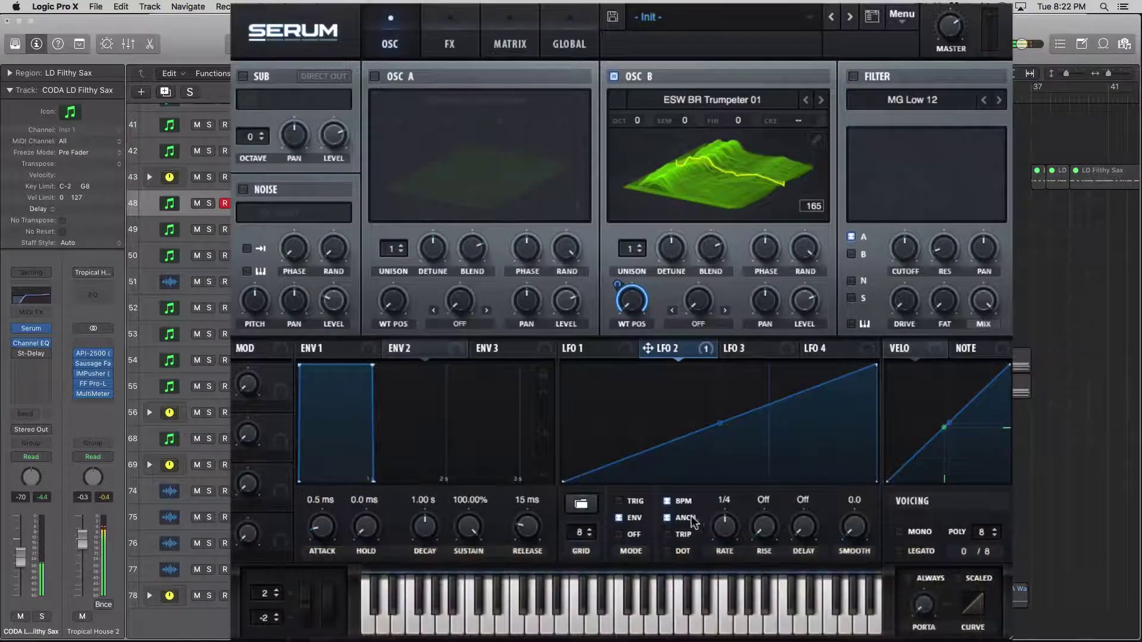
click(683, 501)
drag(719, 551, 719, 559)
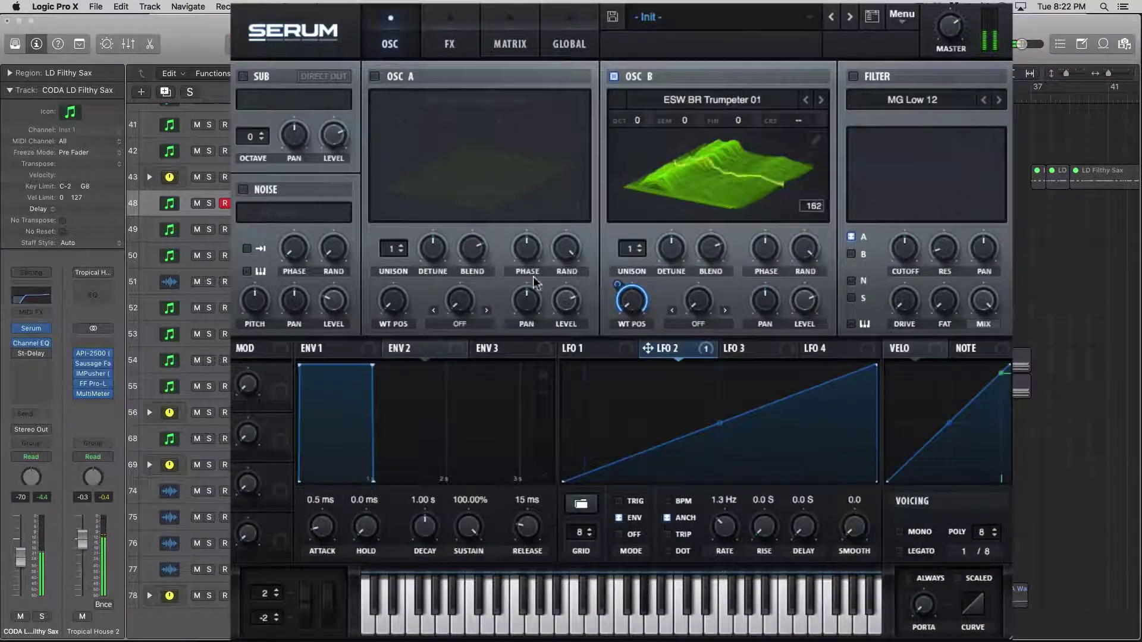
- Enable Hyper/Dimension, delay and reverb, with the reverb directly after the delay and the delay filter narrowed to 797 Hz with 0.8 bandwidth
click(449, 46)
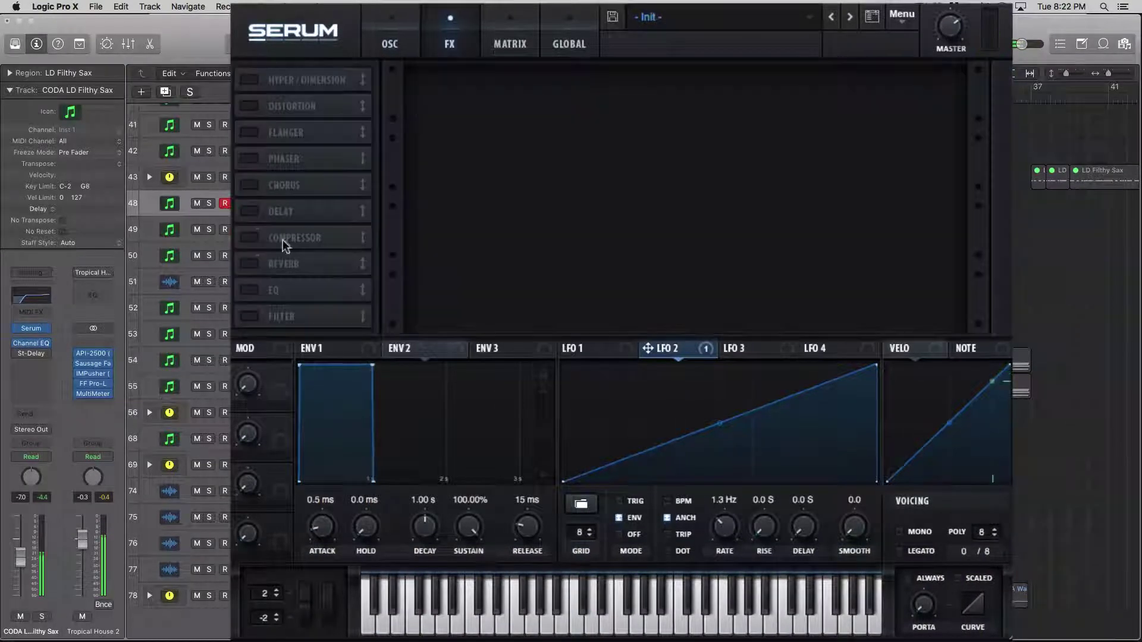
click(249, 212)
drag(255, 263, 269, 255)
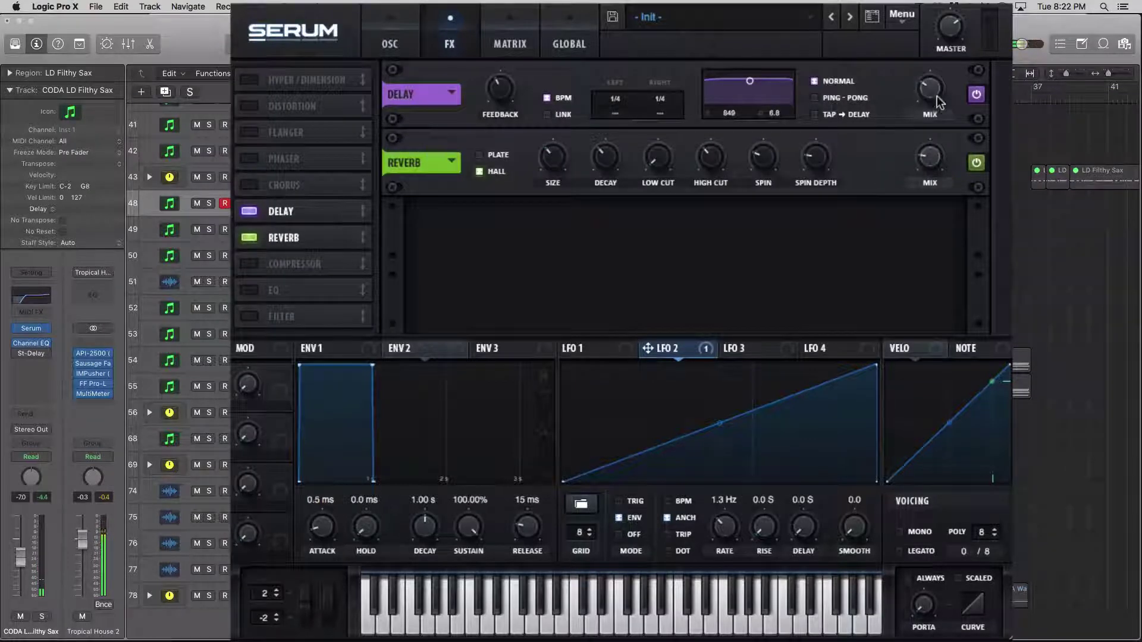
drag(750, 81, 743, 105)
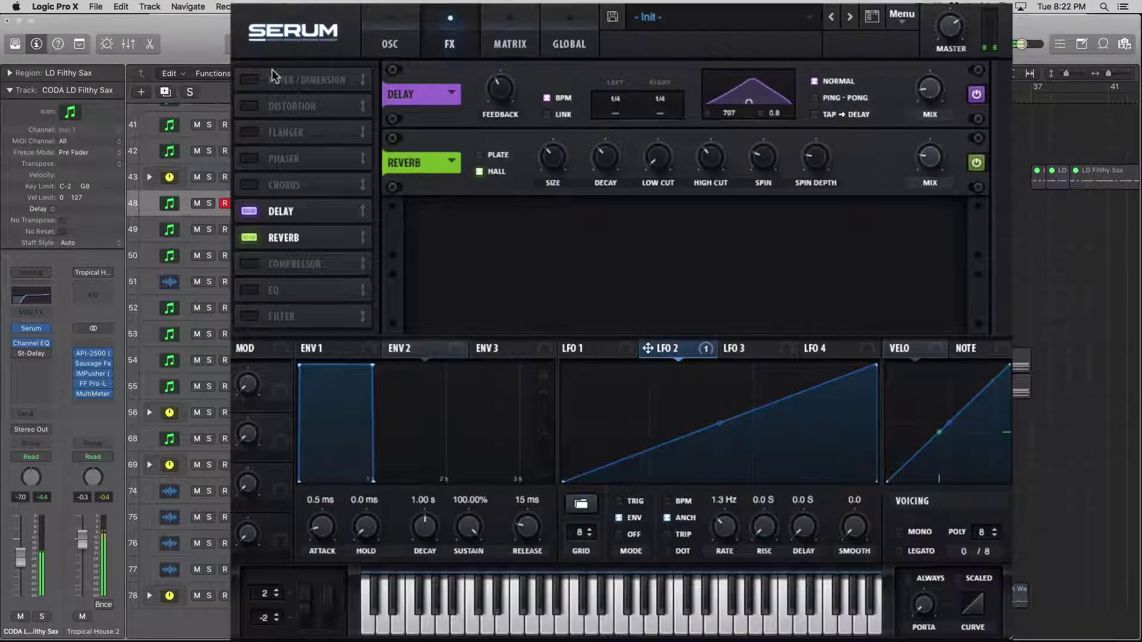
click(250, 79)
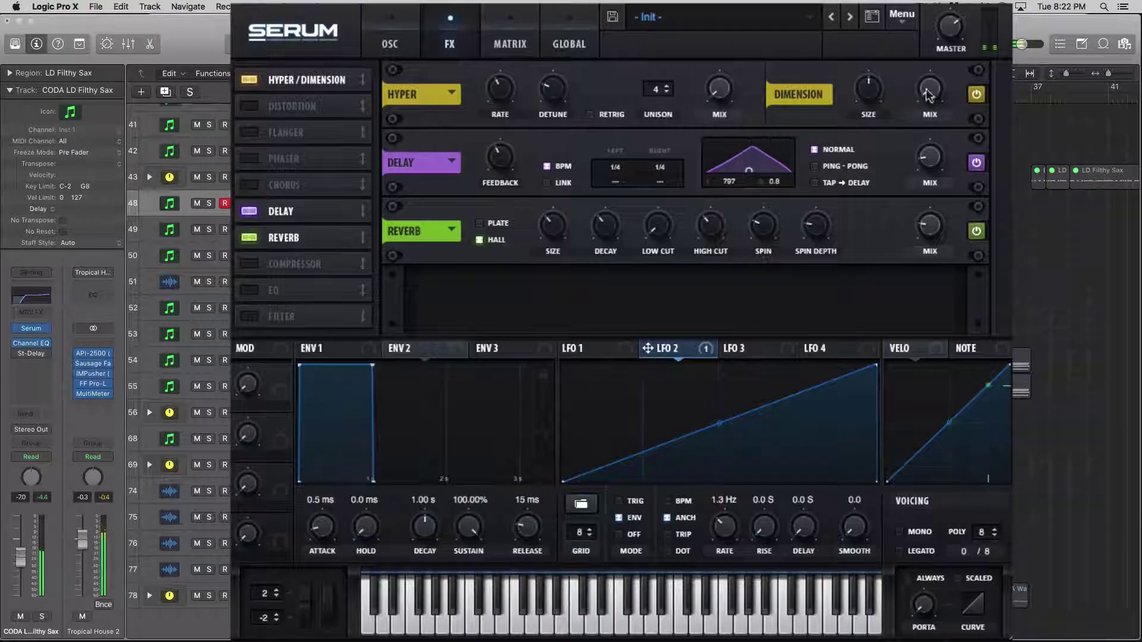
- Examine oscillator B's waveform in the 2D display and return to the 3D wavetable display
click(376, 13)
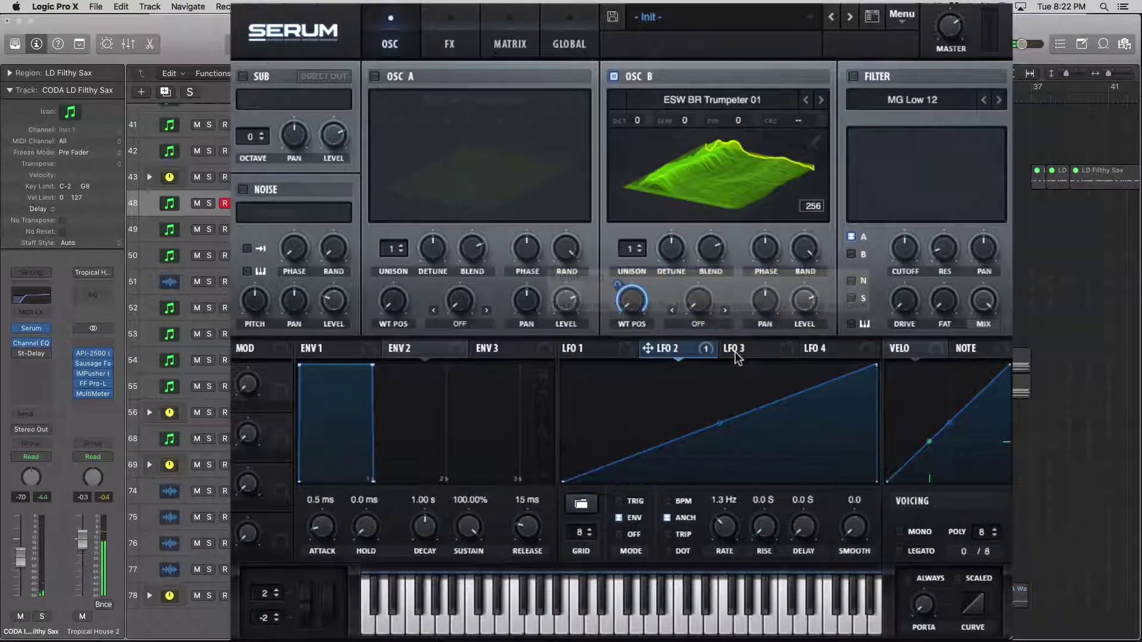
click(691, 203)
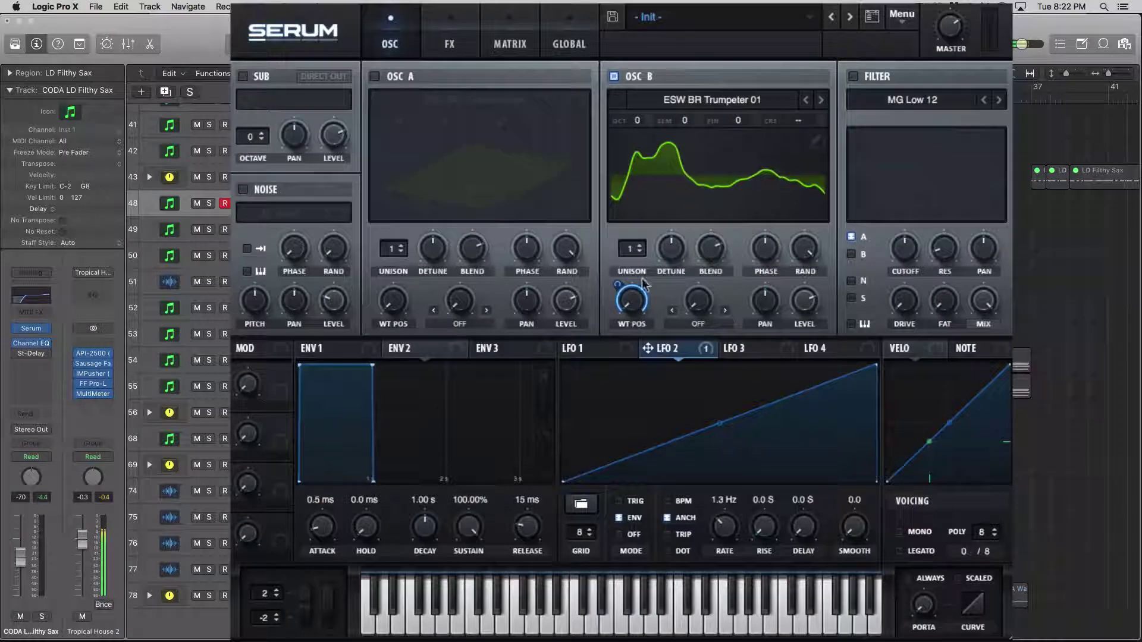
click(674, 161)
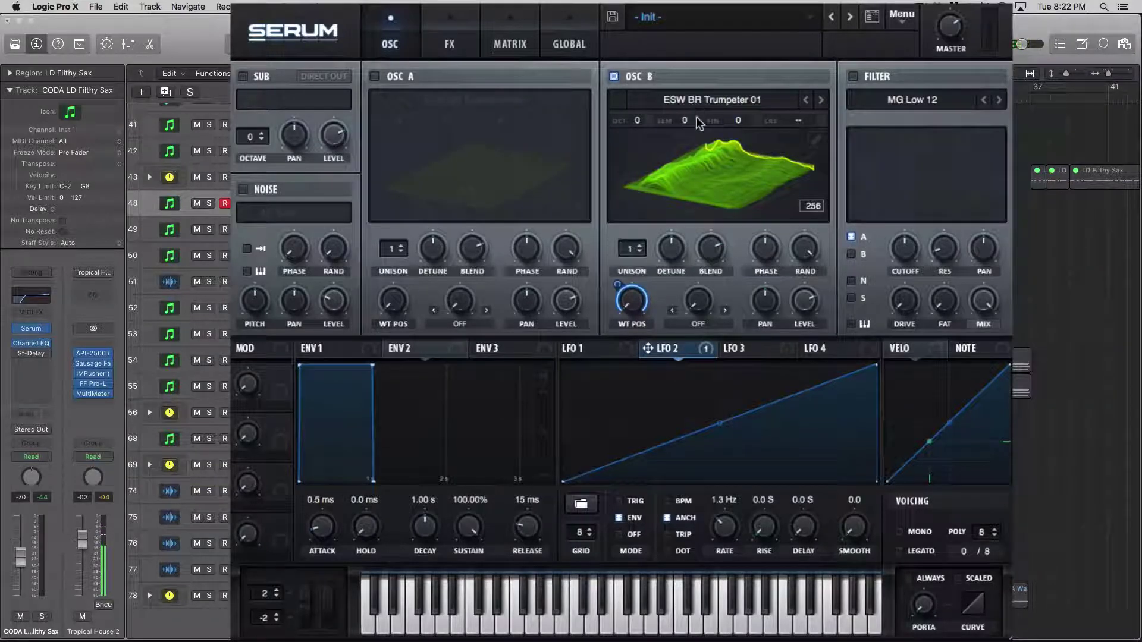
- Flatten LFO 3 into a shallow triangle, set it to trigger mode and turn off its BPM sync
click(734, 354)
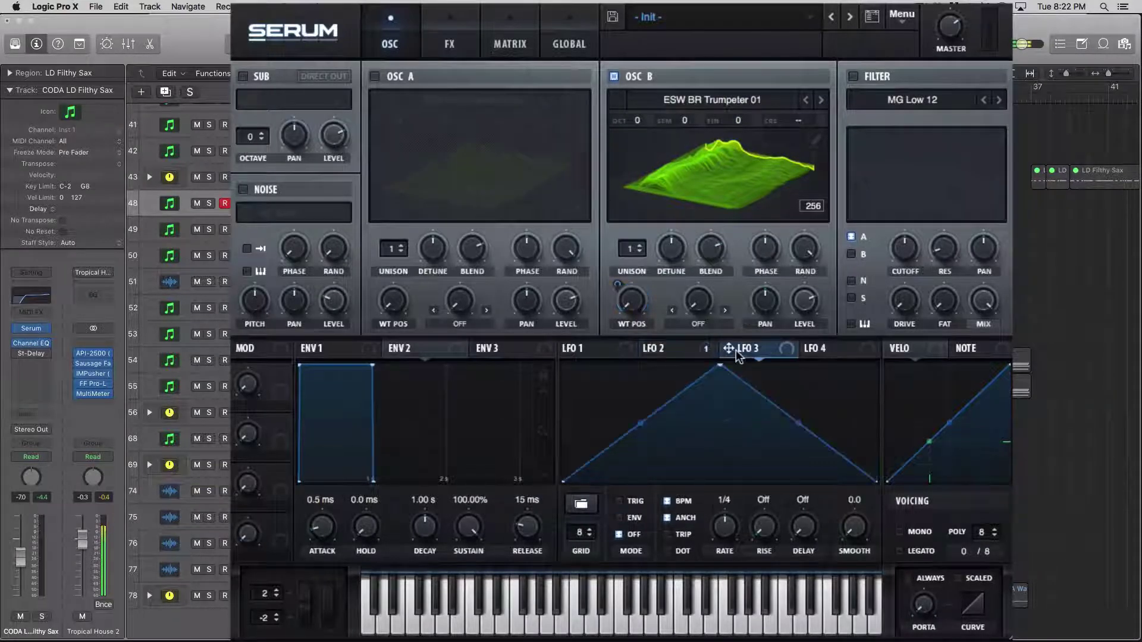
drag(720, 368, 717, 458)
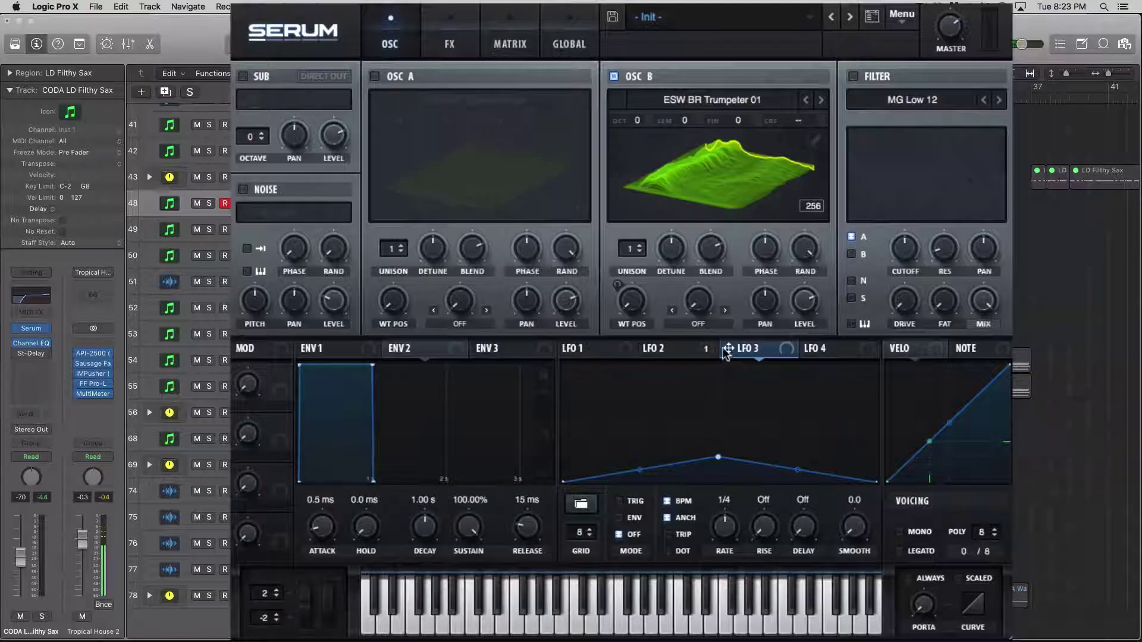
mouse_move(718, 457)
mouse_down()
mouse_move(716, 355)
mouse_move(720, 450)
mouse_up()
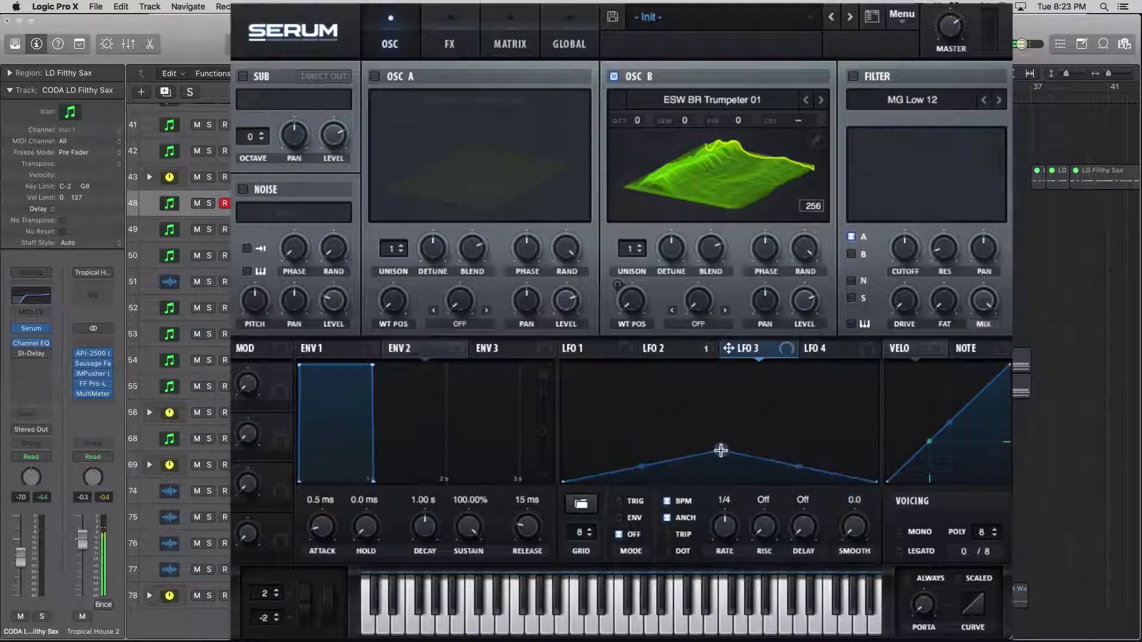
click(671, 503)
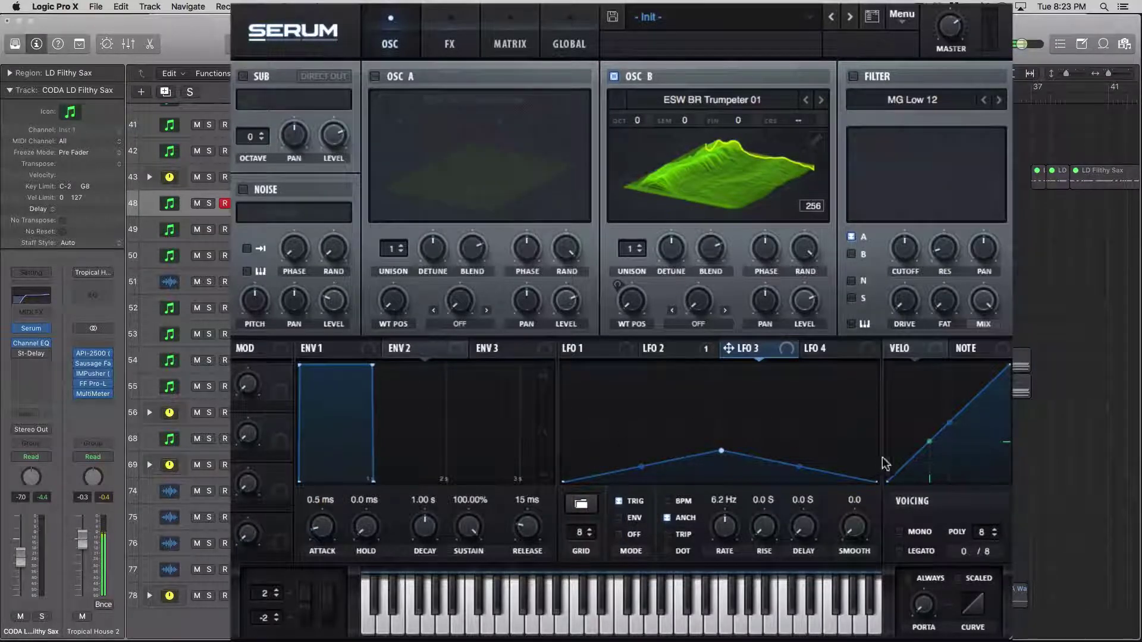
- Map LFO 3 to oscillator B's wavetable position with a negative amount of about -31
drag(729, 348, 629, 300)
drag(608, 340, 609, 369)
drag(615, 287, 613, 332)
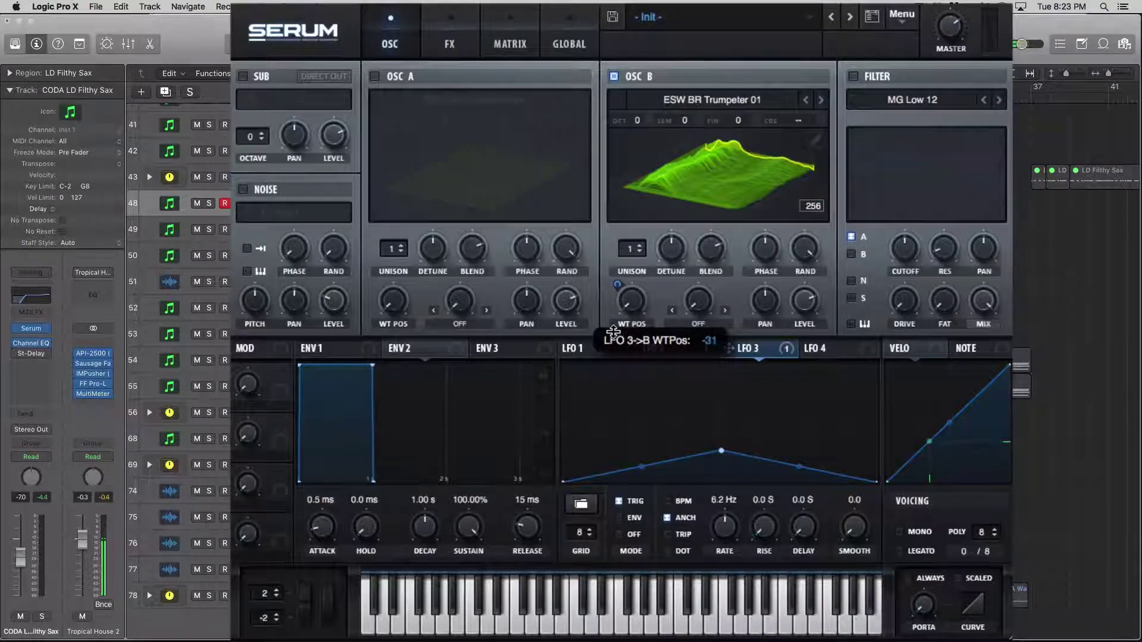
drag(613, 331, 615, 333)
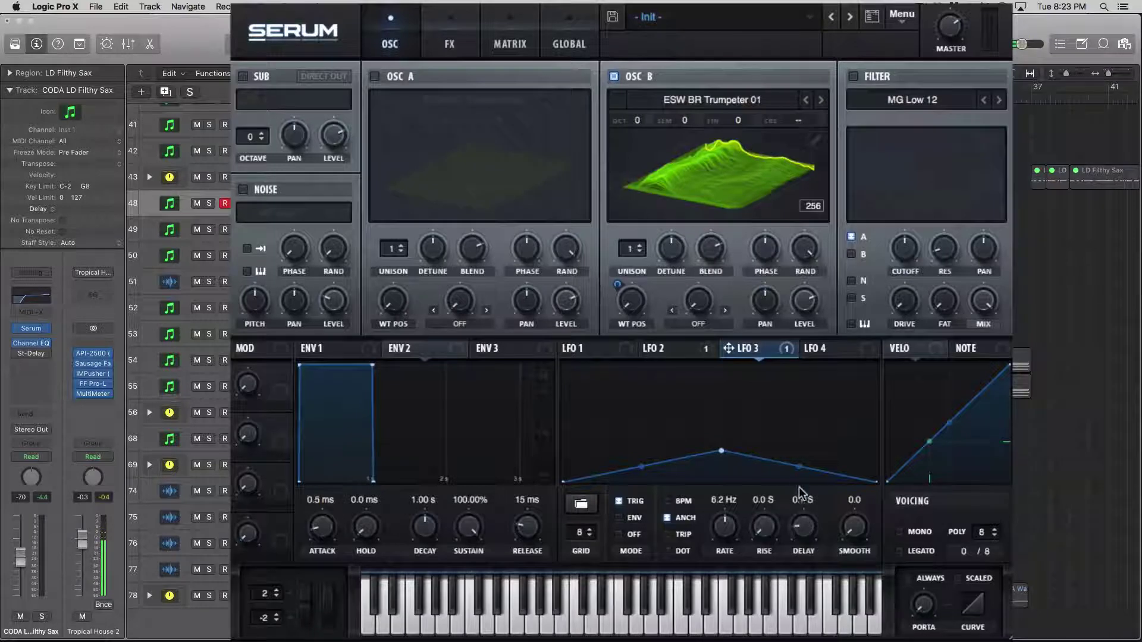
- Set LFO 3's delay to 0.6 s, trying 1.1 s first and comparing it with LFO 2
drag(800, 492, 798, 474)
drag(814, 538, 806, 528)
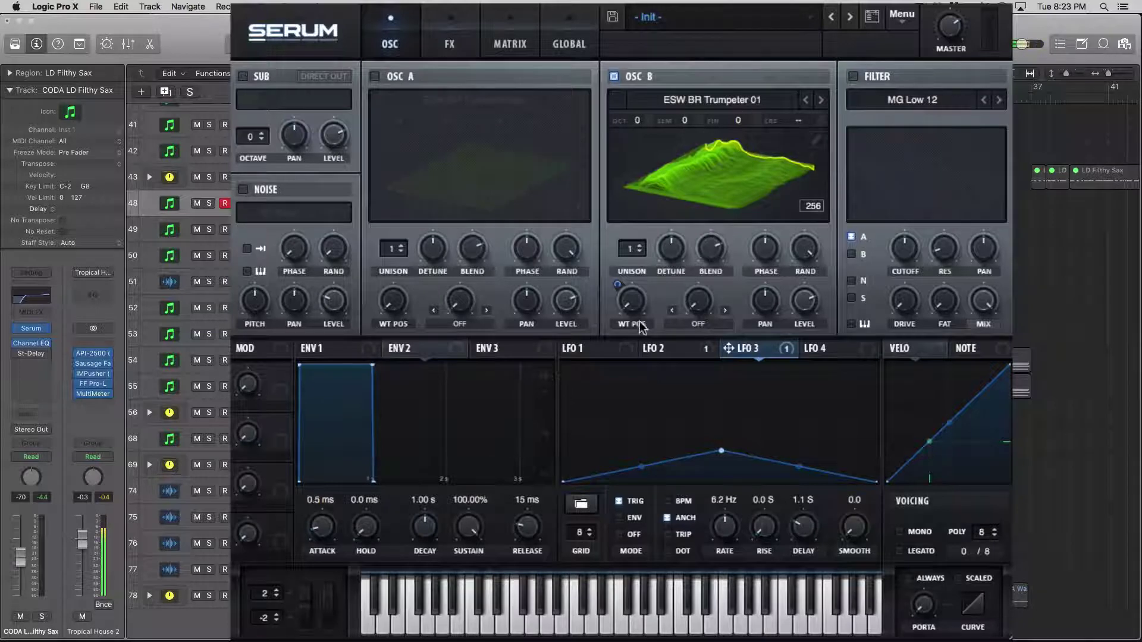
click(660, 349)
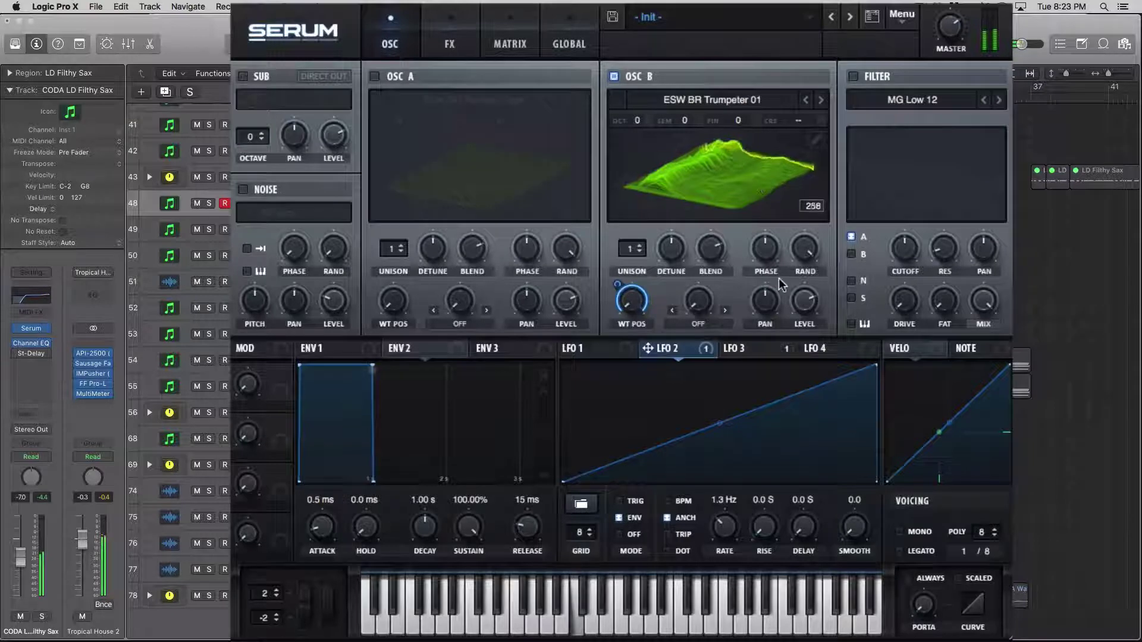
click(739, 354)
drag(797, 516, 798, 536)
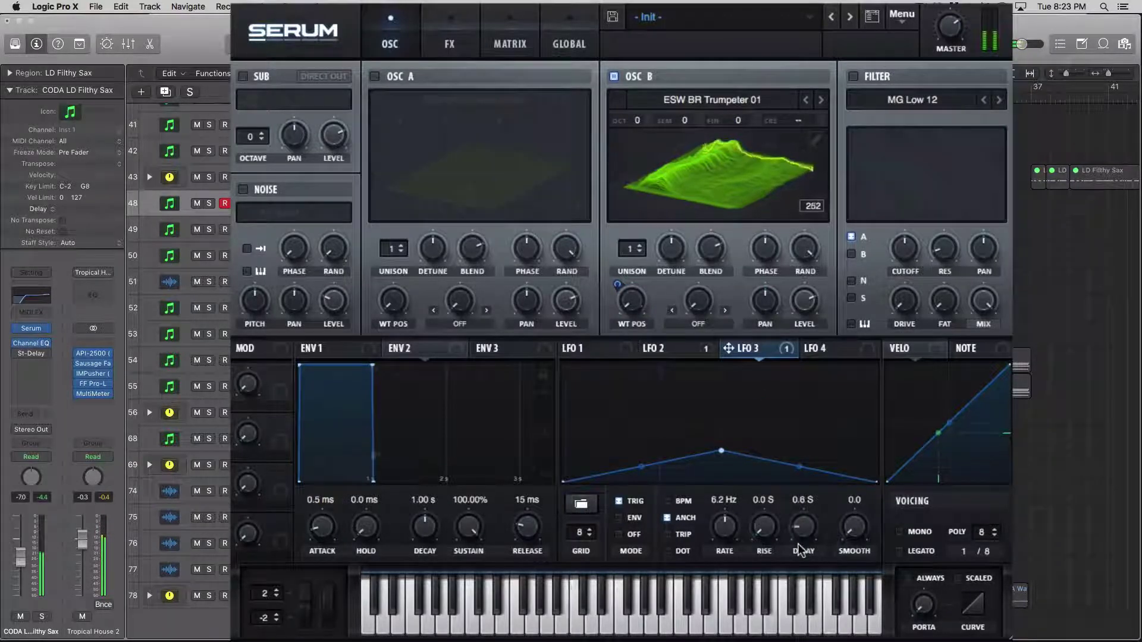
- Review LFO 2's modulation of oscillator B's wavetable position and set LFO 3's rate to 1.3 Hz
click(672, 349)
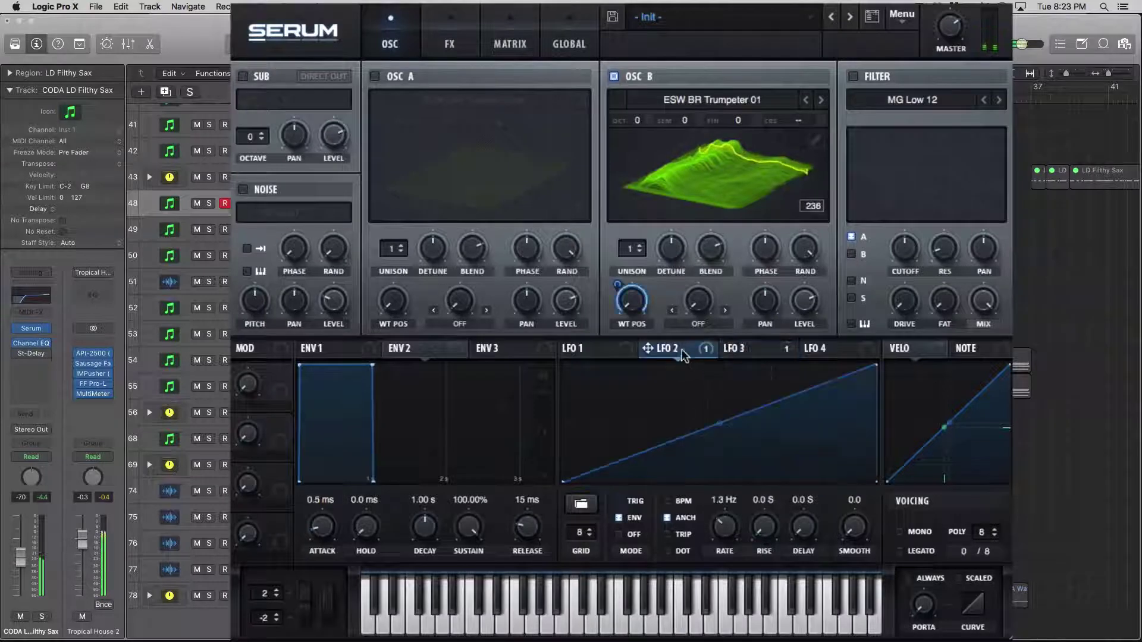
drag(684, 351, 618, 296)
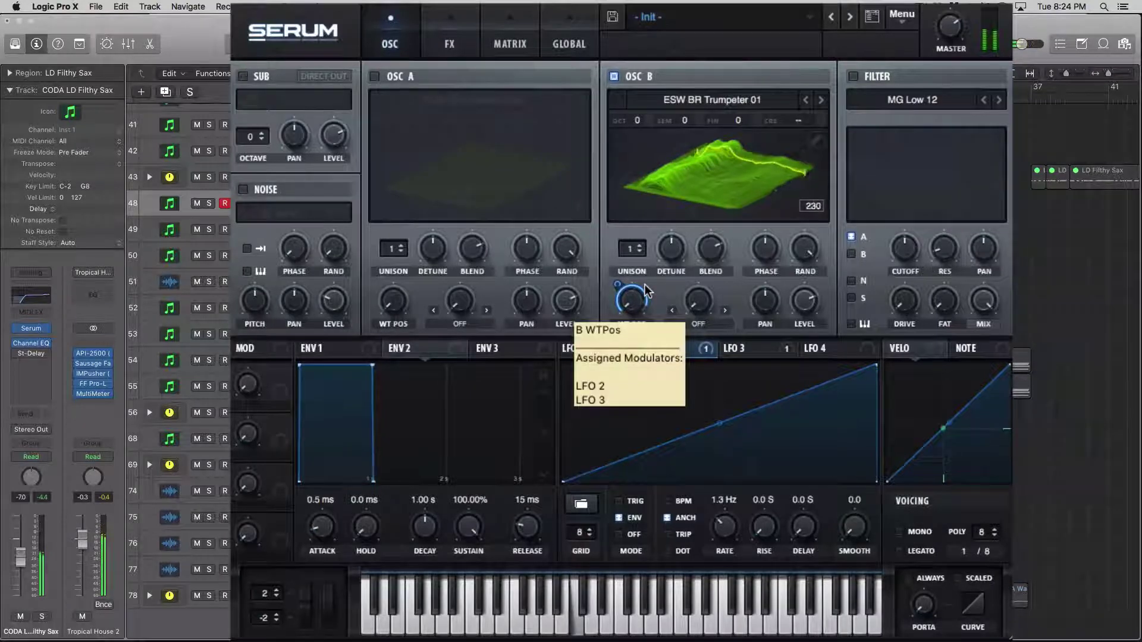
click(742, 350)
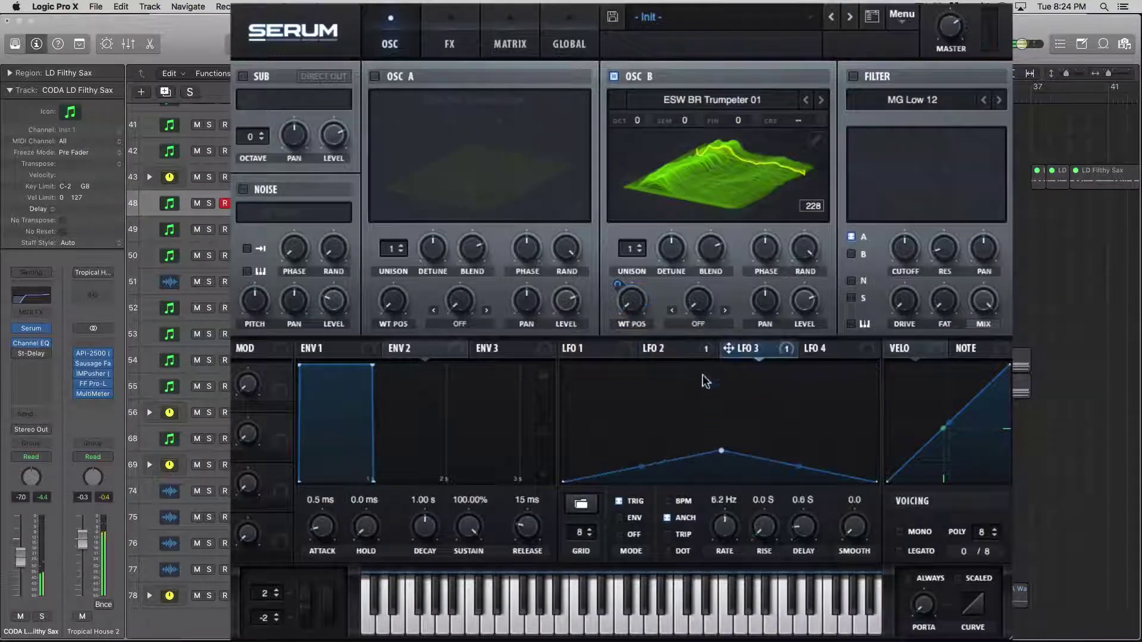
click(681, 349)
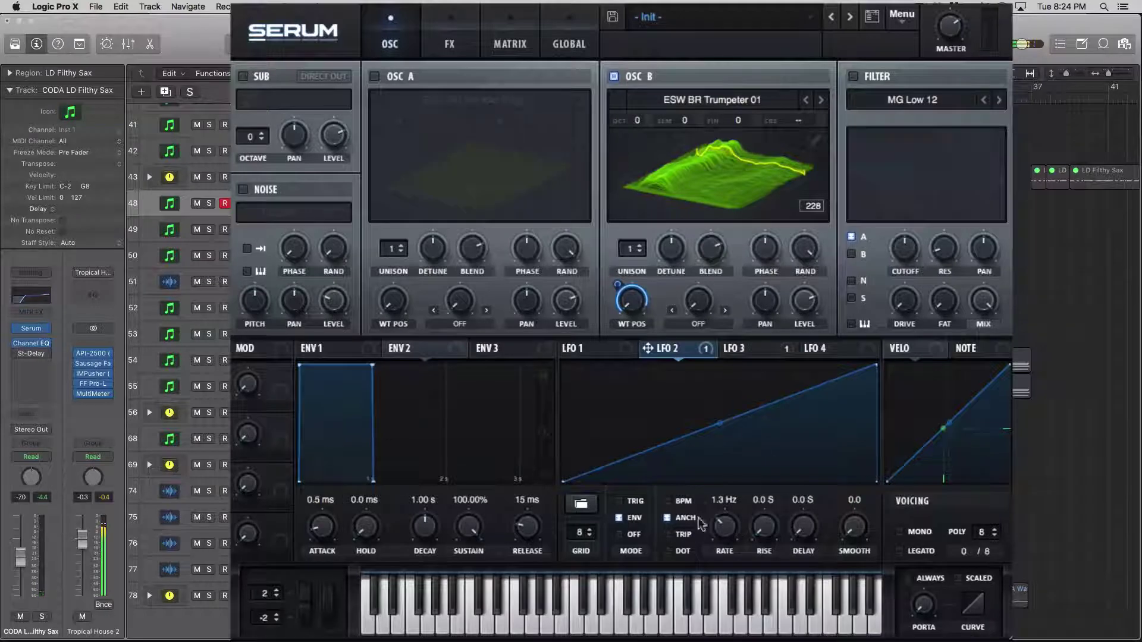
click(742, 348)
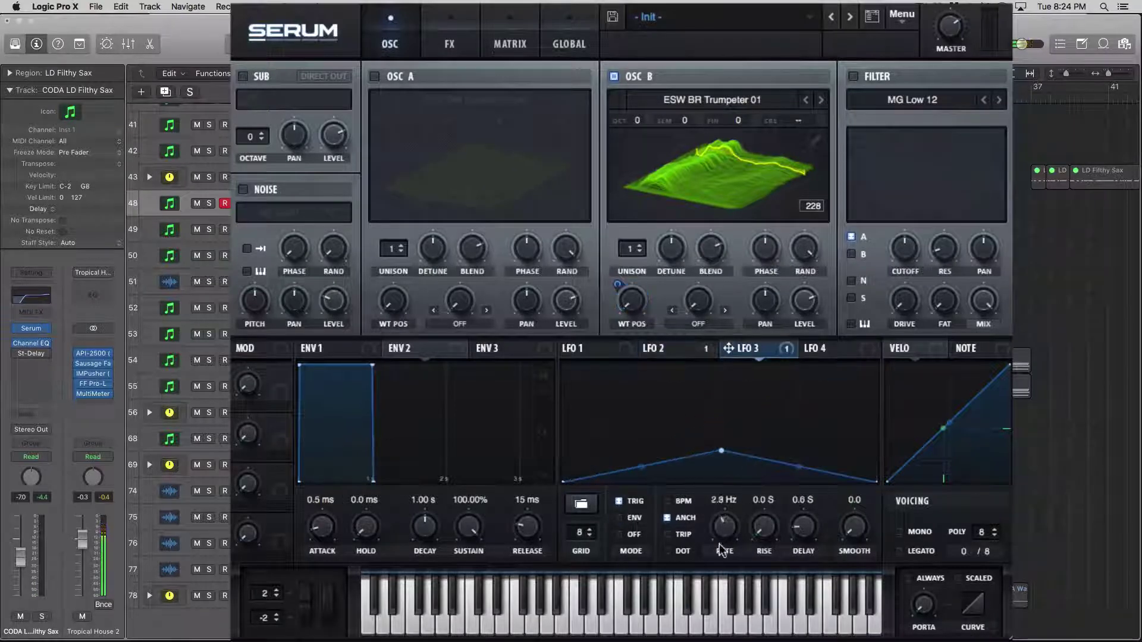
drag(720, 548, 722, 540)
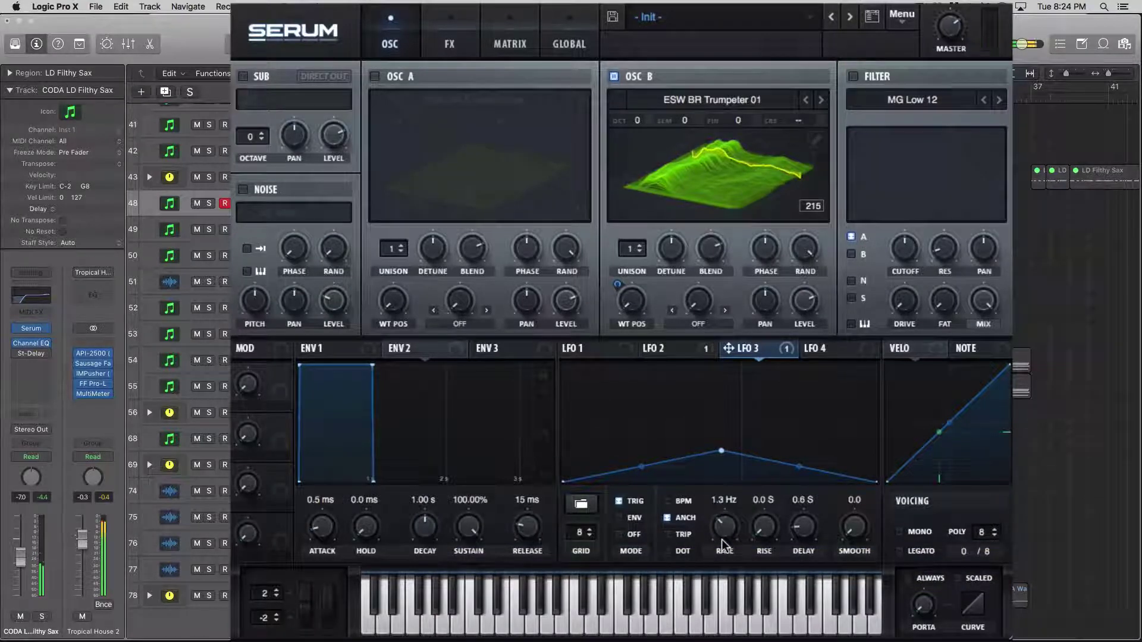